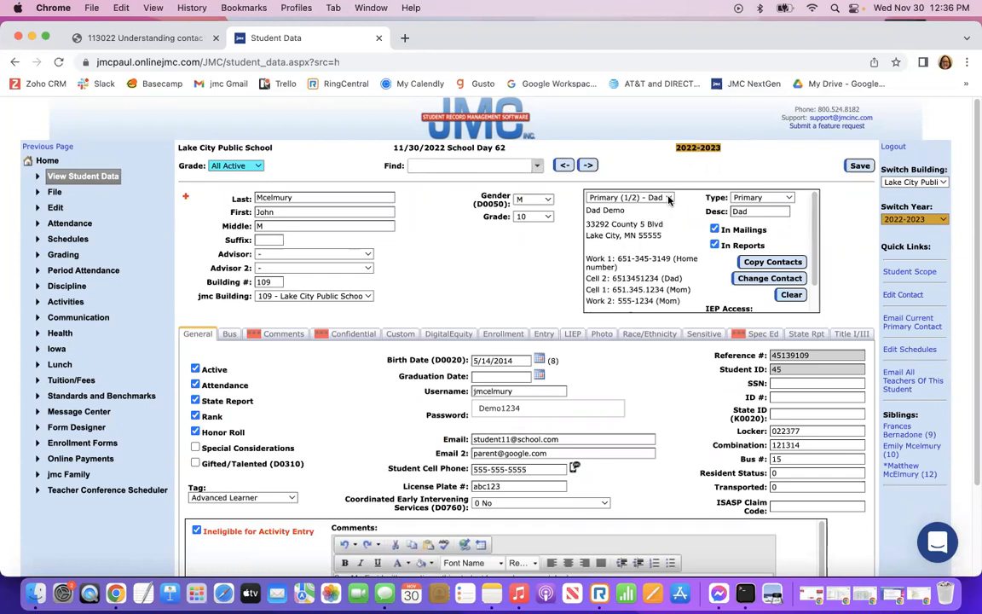
Step through the Fee, Lunch and Emergency contacts, ending on Organization - Dad.
click(669, 200)
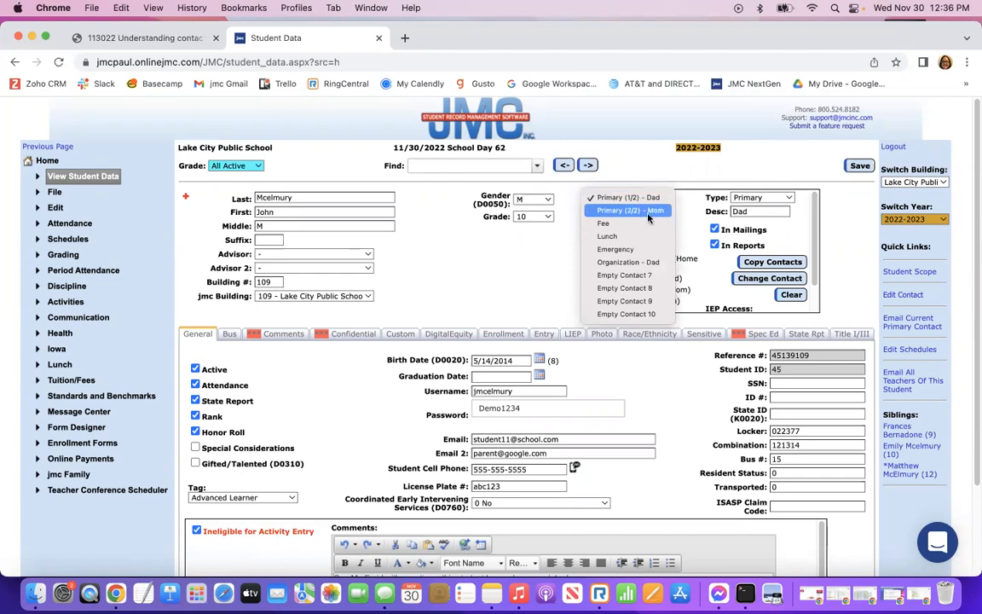
click(605, 226)
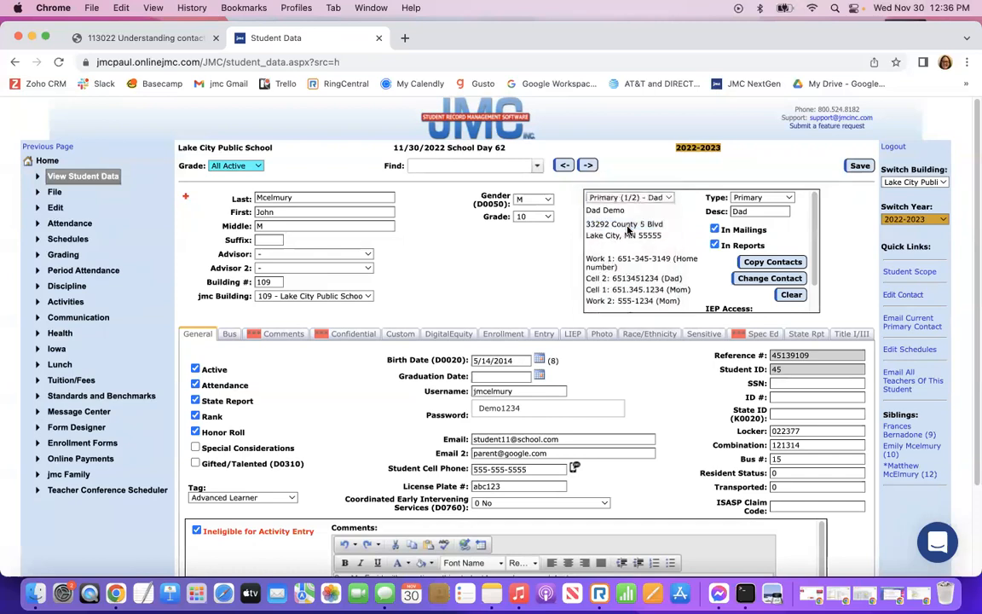
click(668, 197)
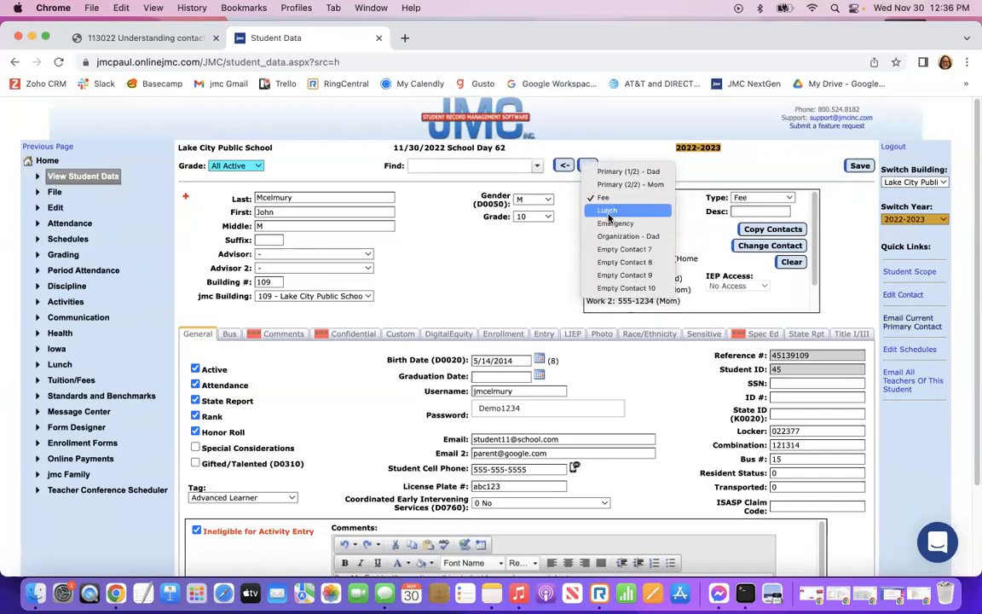
click(609, 213)
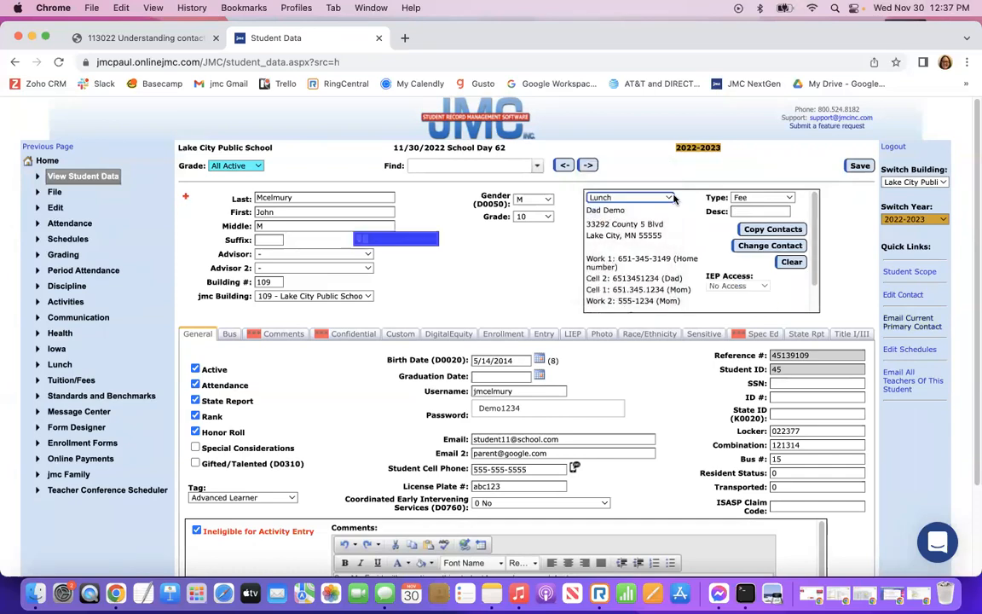
click(622, 198)
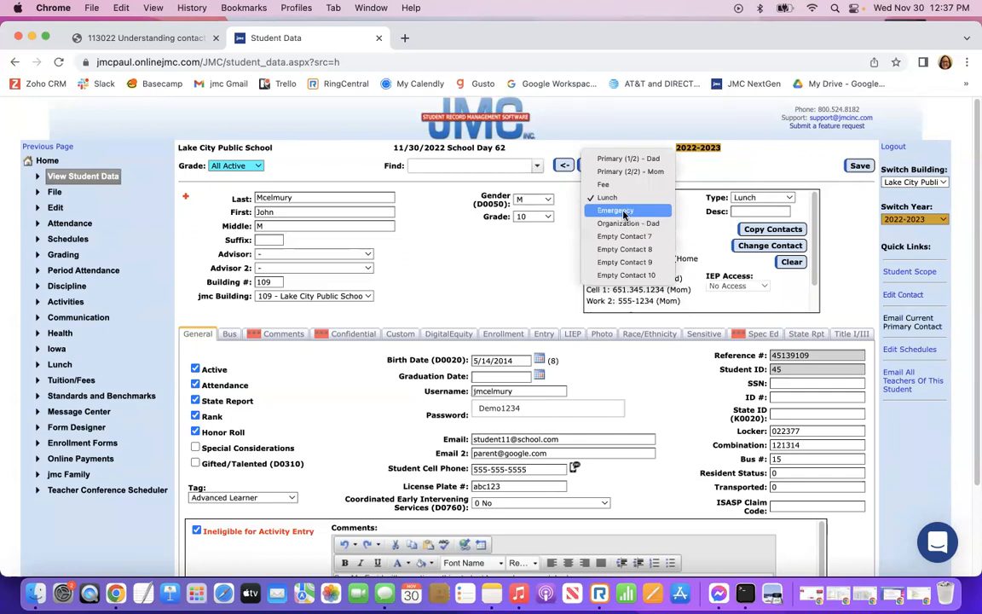
click(623, 211)
click(652, 198)
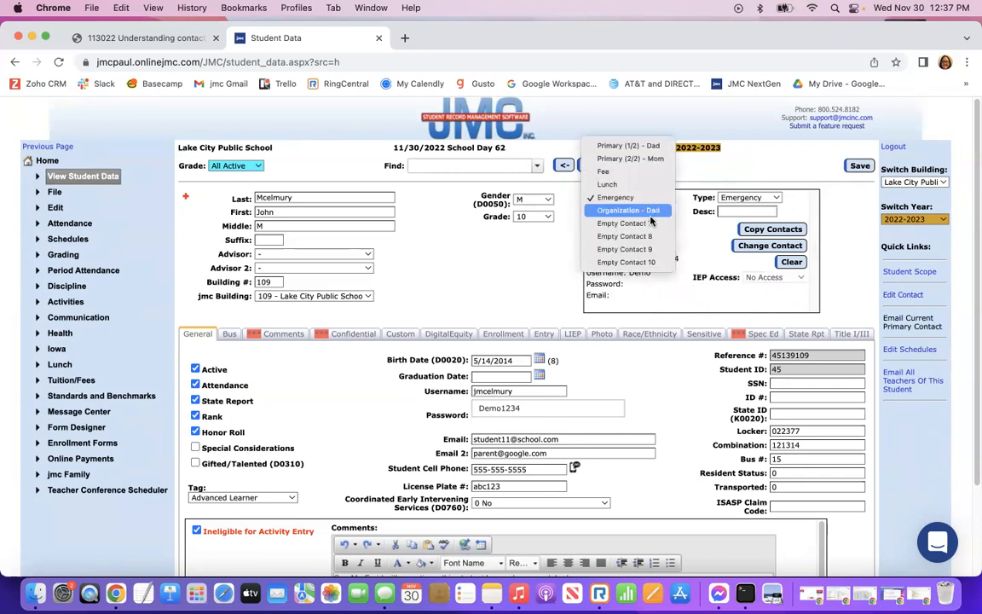
click(626, 211)
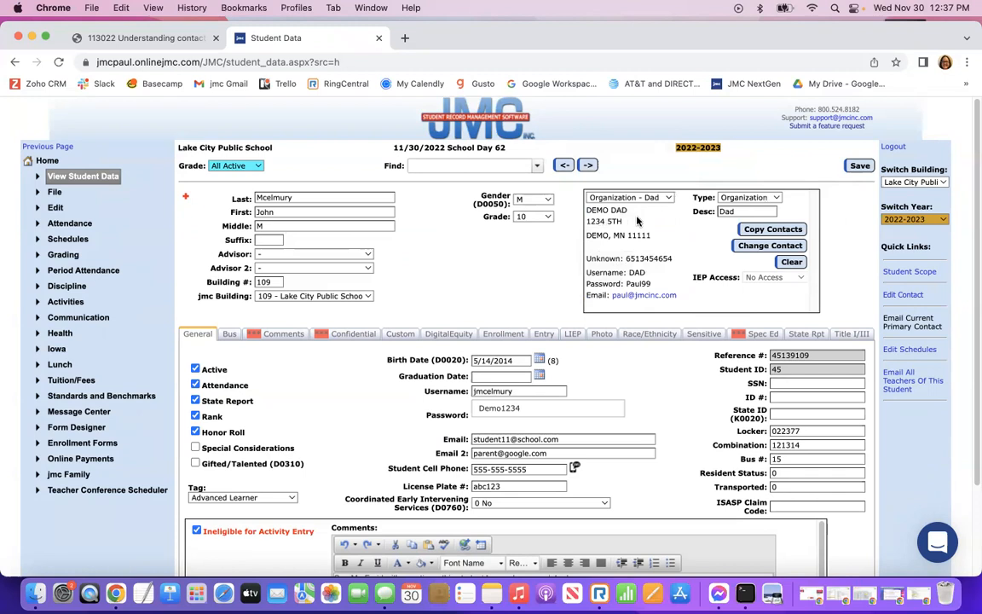
Check the available contact types without changing them, then reopen the contact list.
click(778, 198)
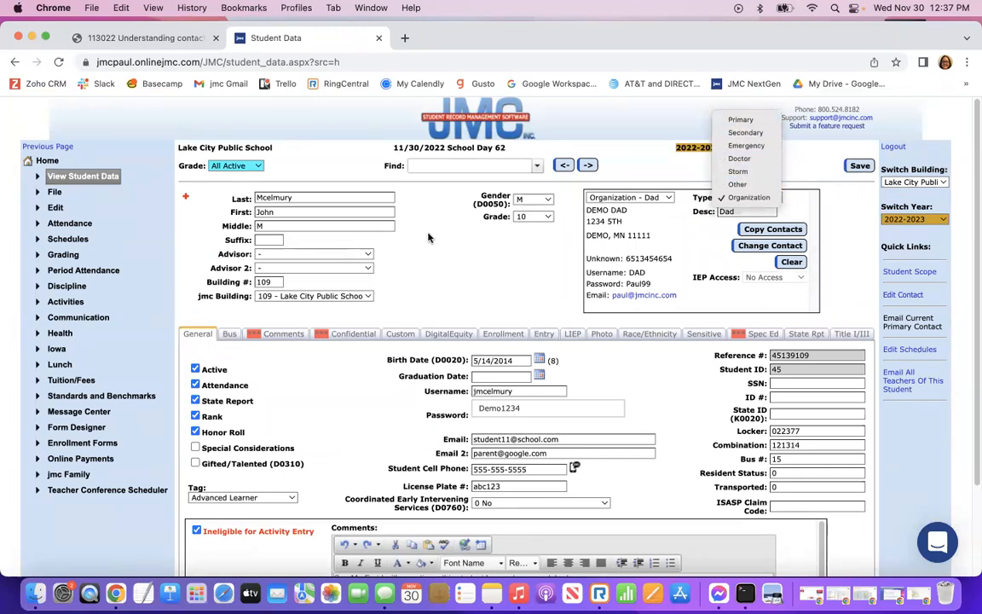
click(670, 199)
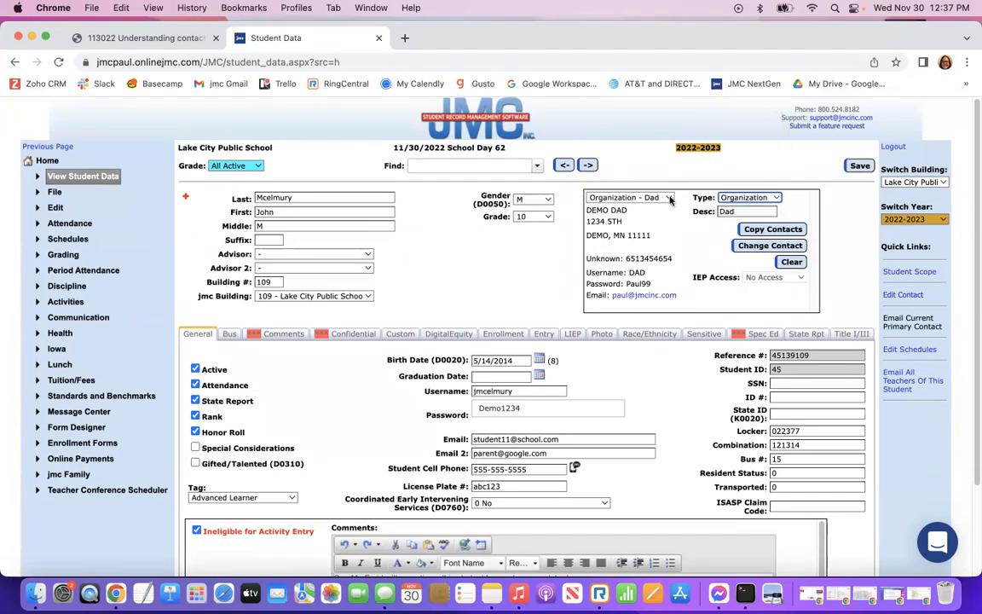
click(670, 200)
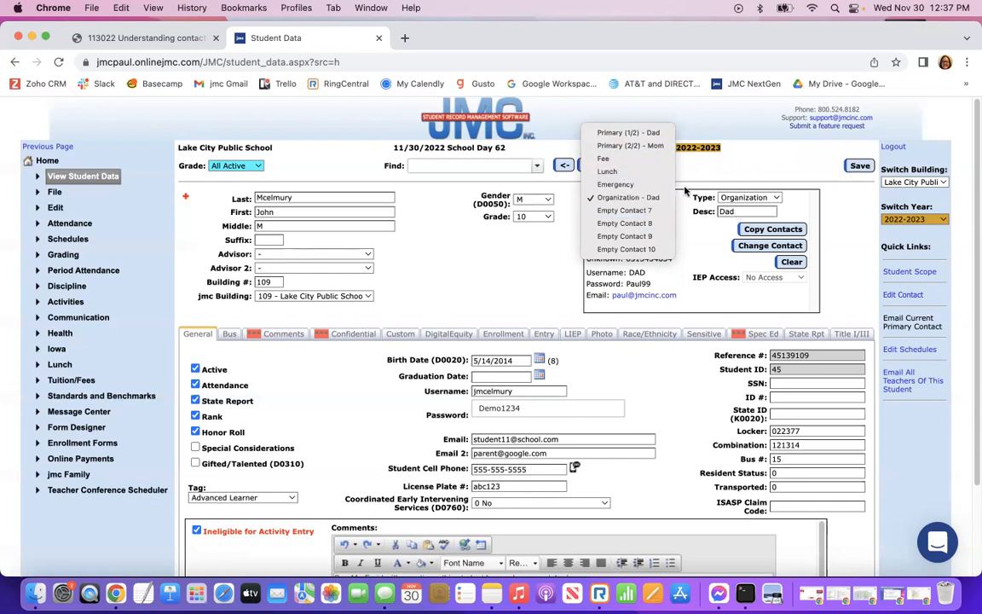
Switch the displayed contact back to Primary (1/2) - Dad.
click(739, 214)
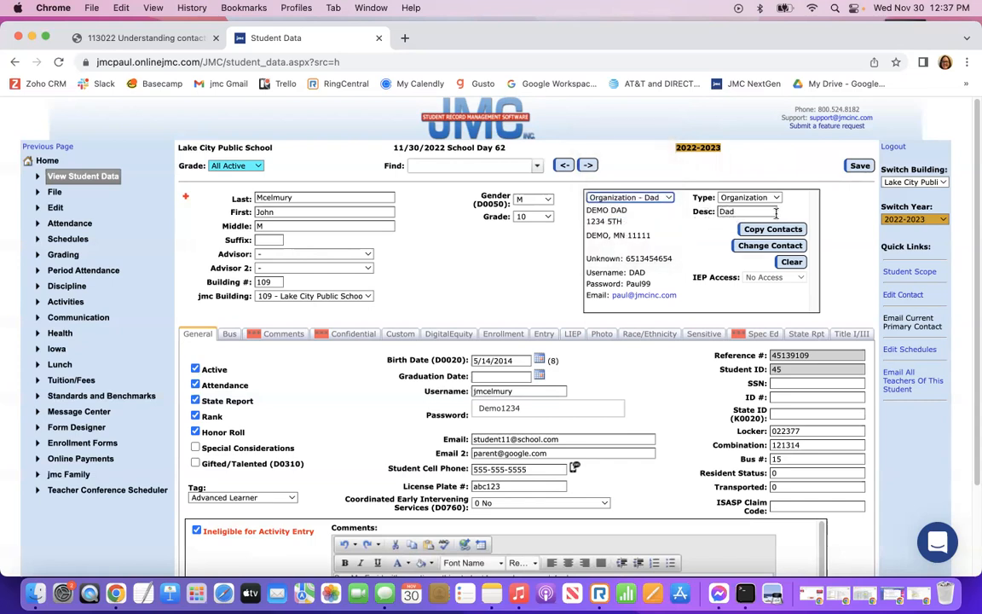
click(657, 198)
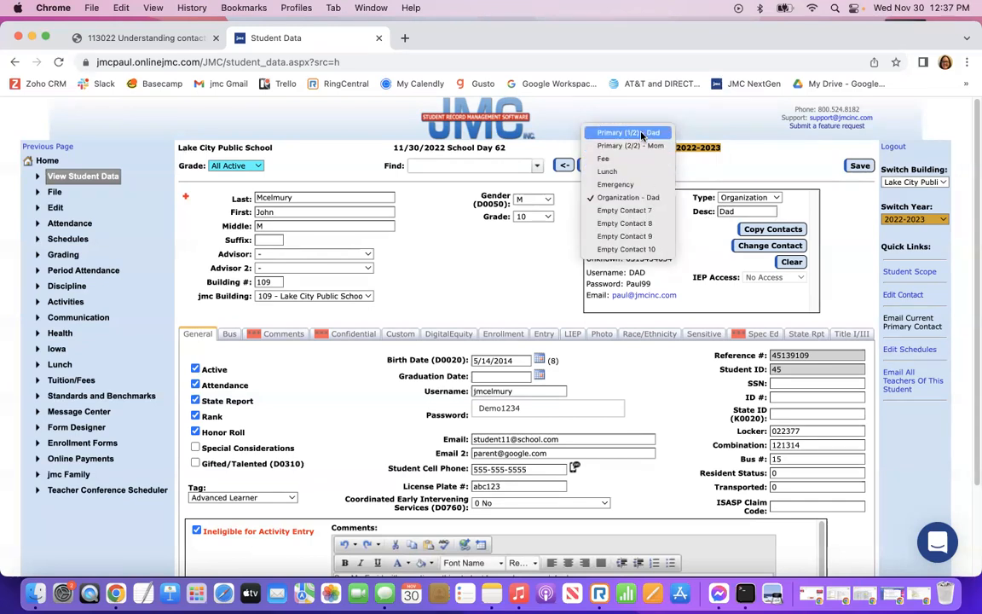
click(641, 133)
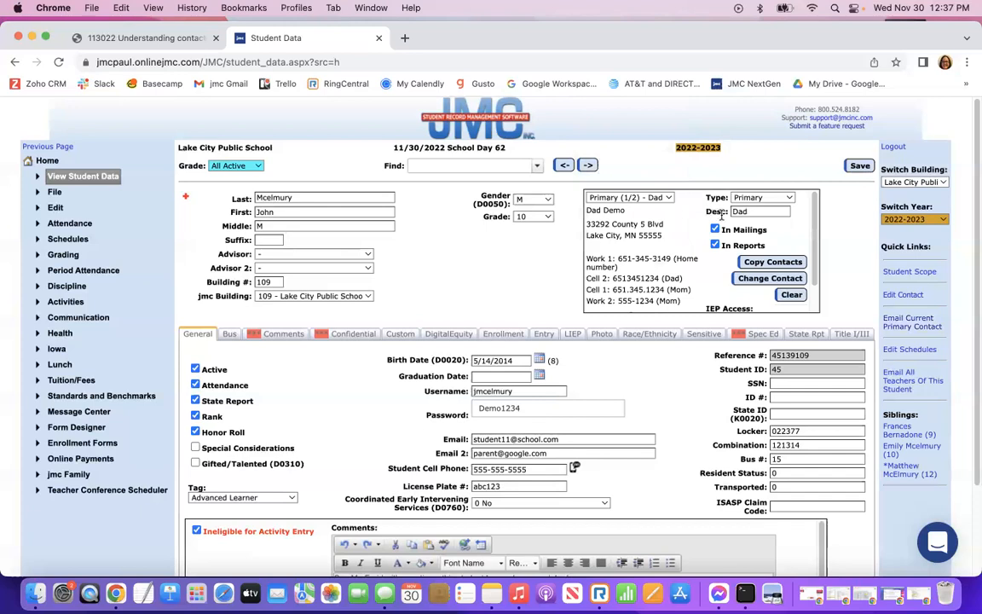
click(668, 199)
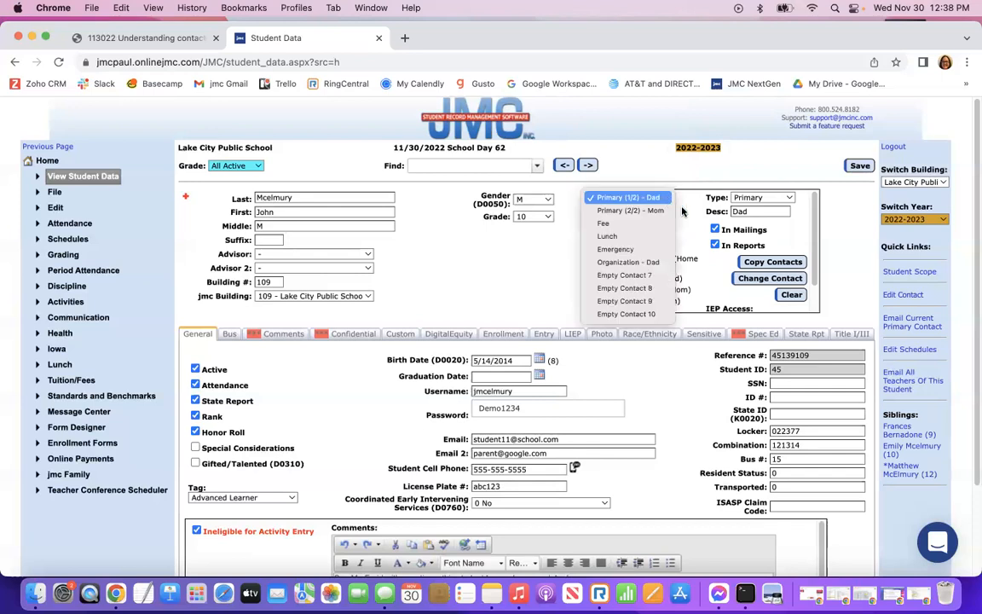
click(670, 201)
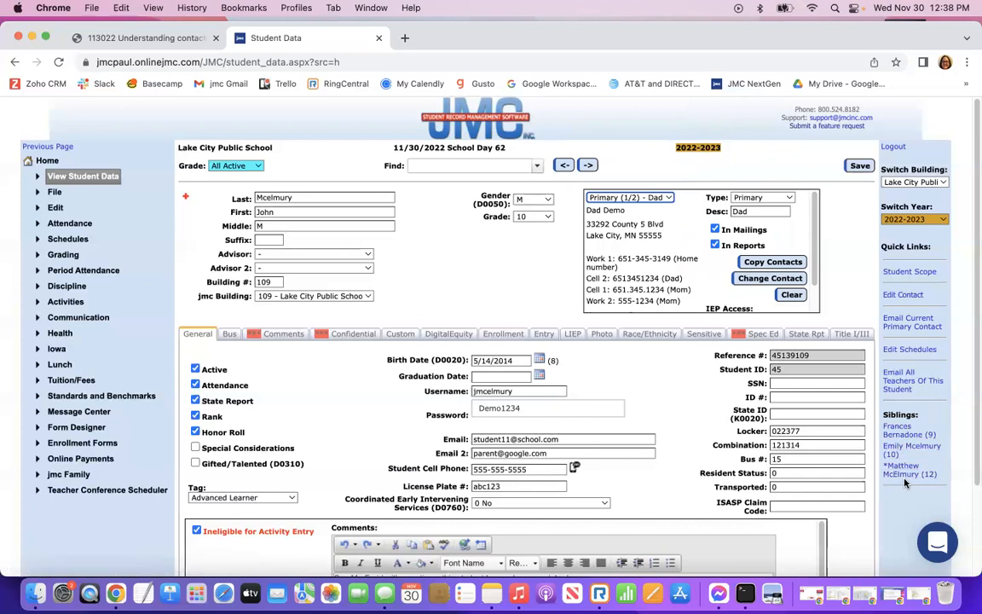
View the Primary (2/2) - Mom contact, then return to Primary (1/2) - Dad.
click(631, 198)
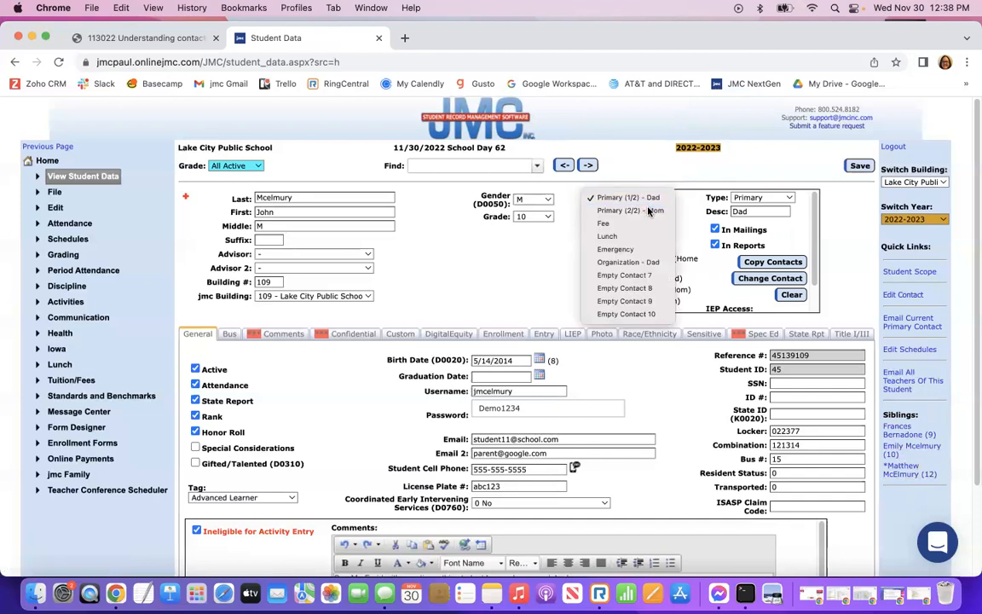
click(647, 211)
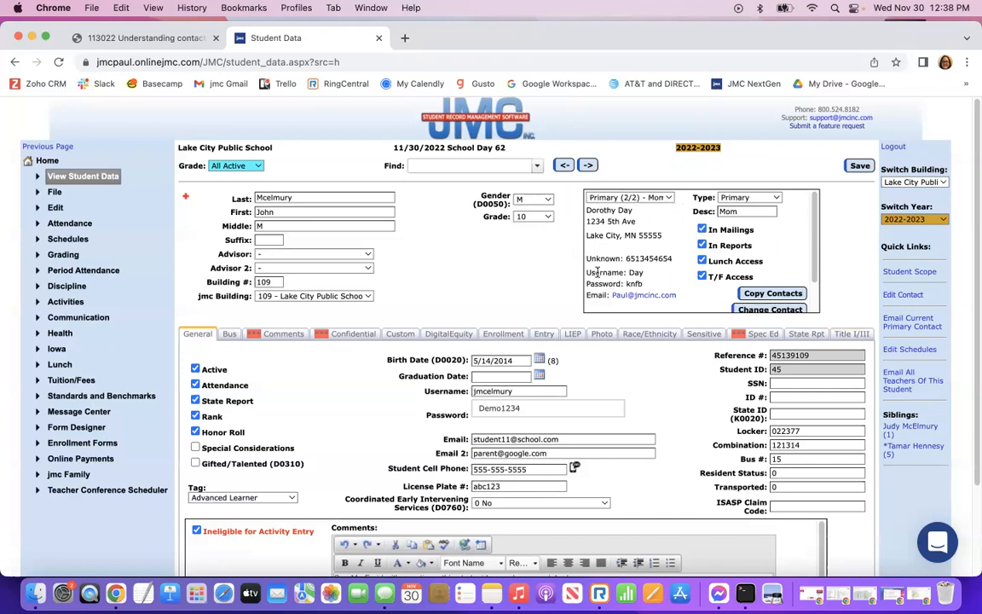
click(652, 197)
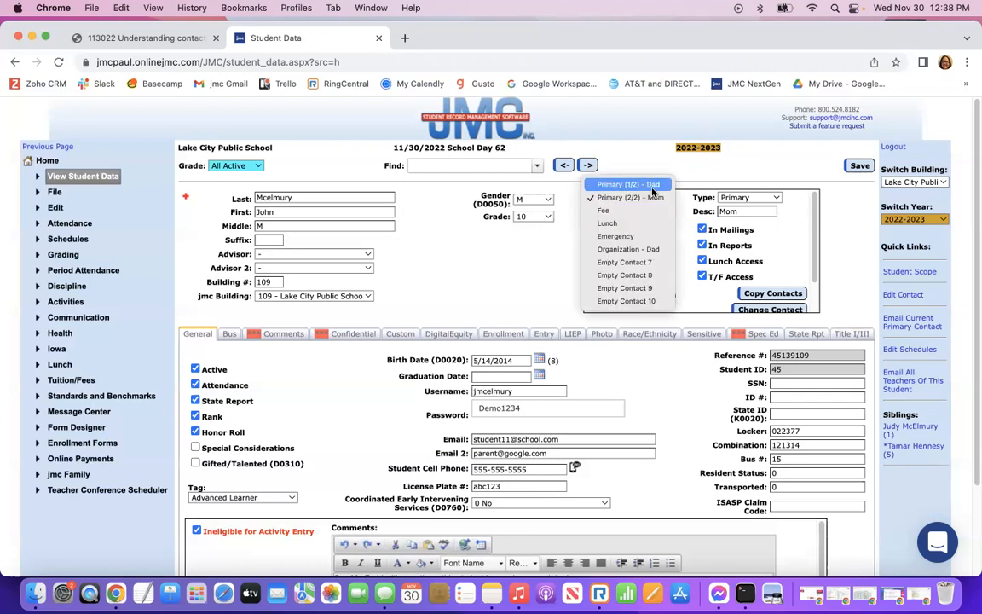
click(652, 187)
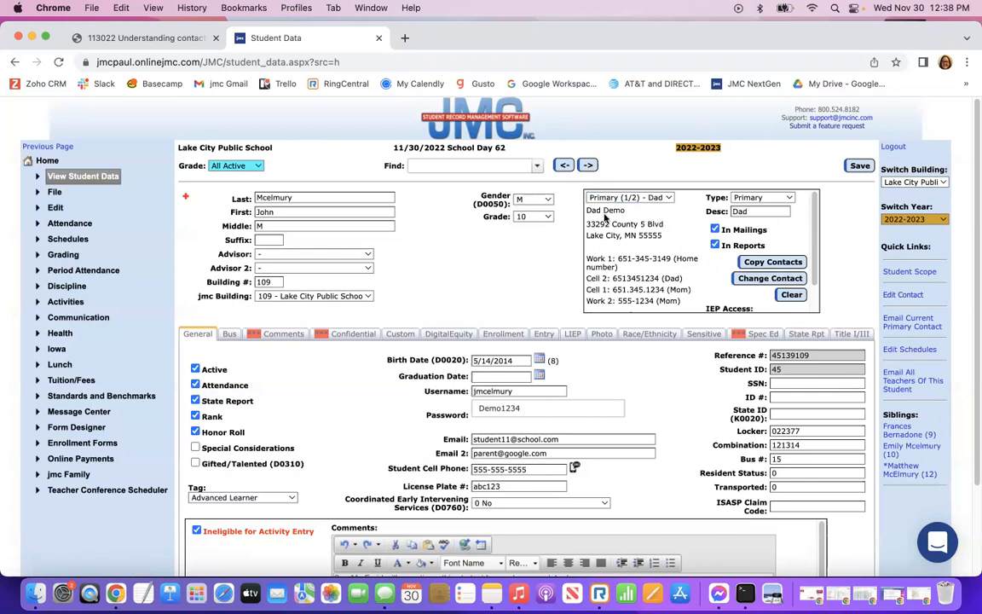
click(903, 295)
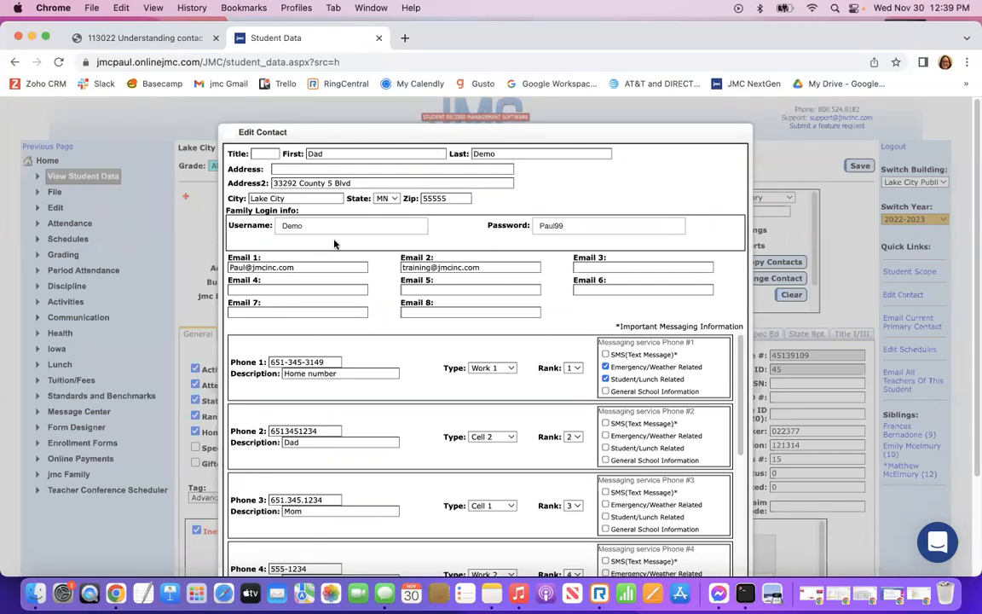
scroll(565, 438, down, 5)
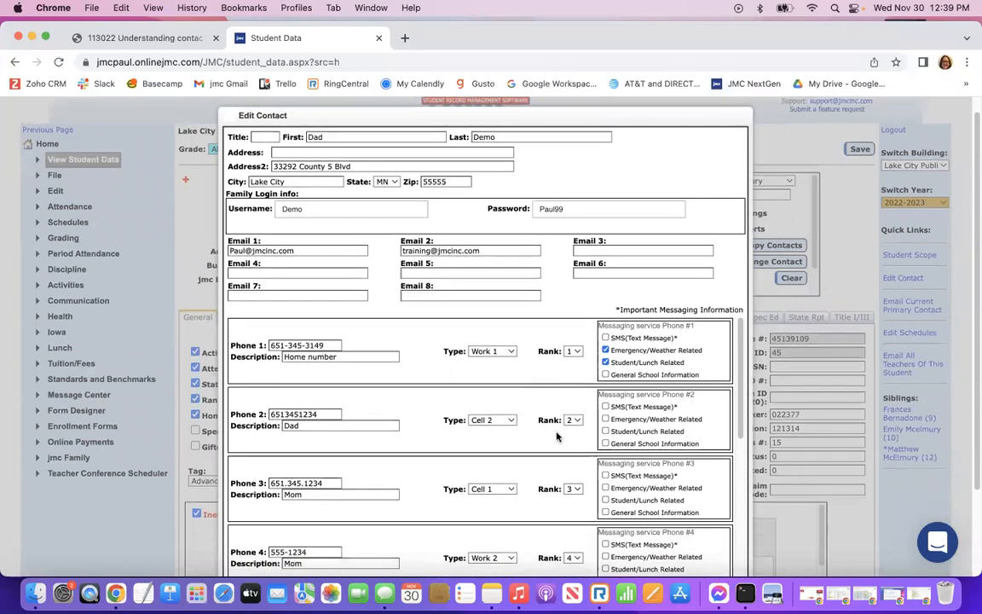
scroll(802, 431, down, 3)
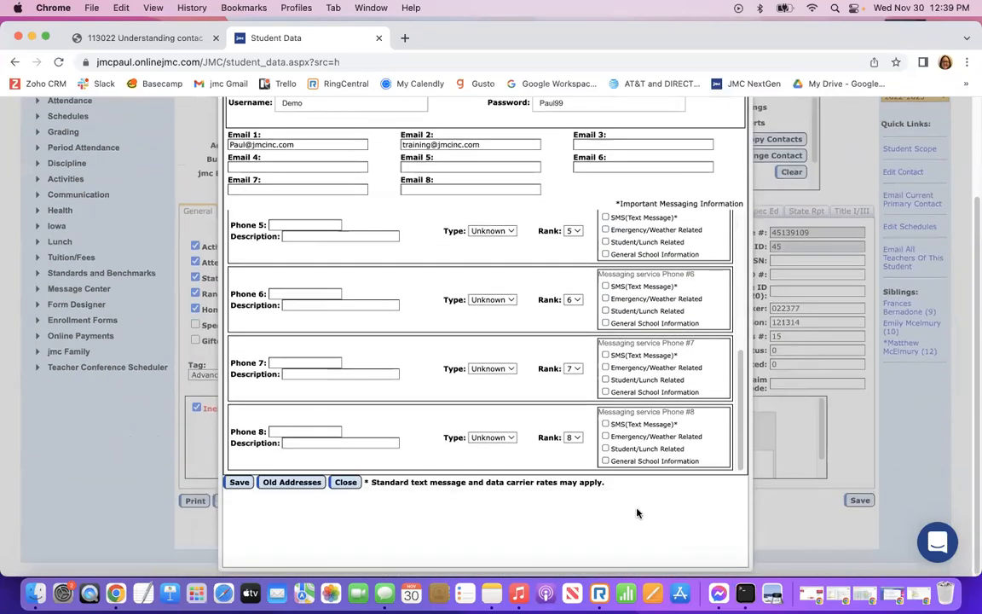
click(337, 483)
scroll(693, 376, up, 3)
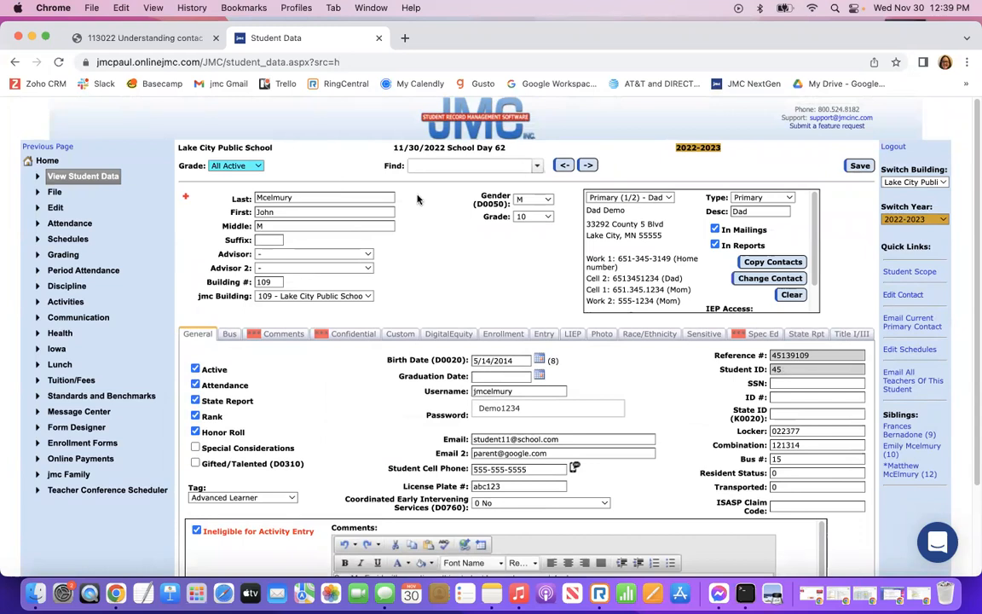
Open the record of the third student in the Find list.
click(537, 169)
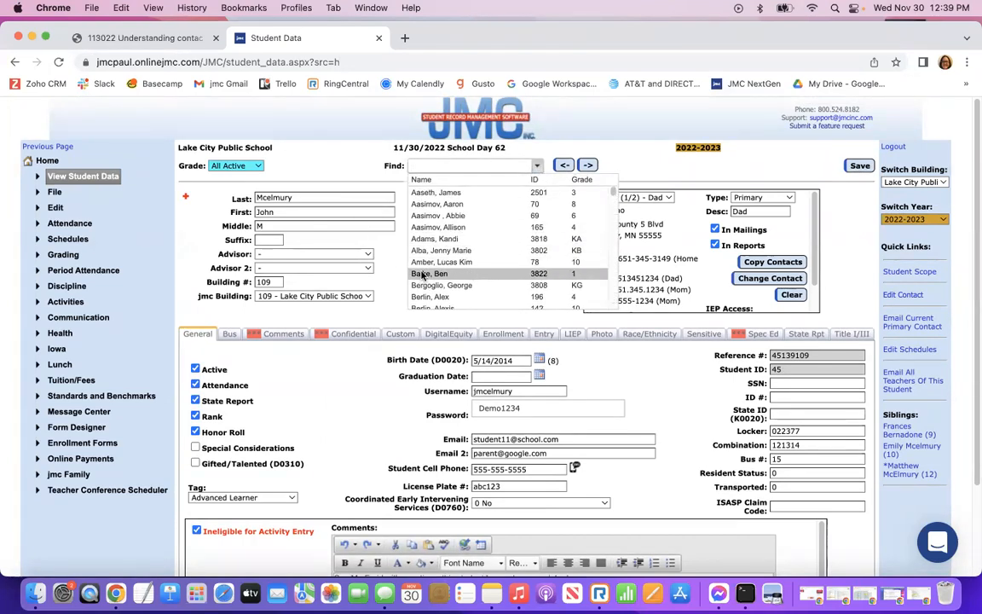
scroll(449, 265, down, 1)
scroll(449, 250, up, 1)
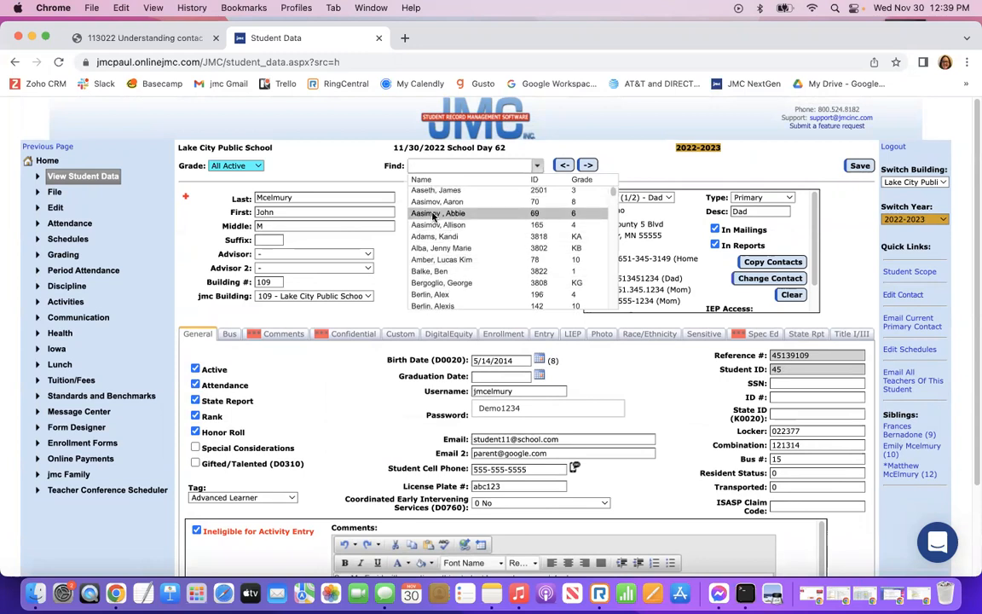
click(433, 214)
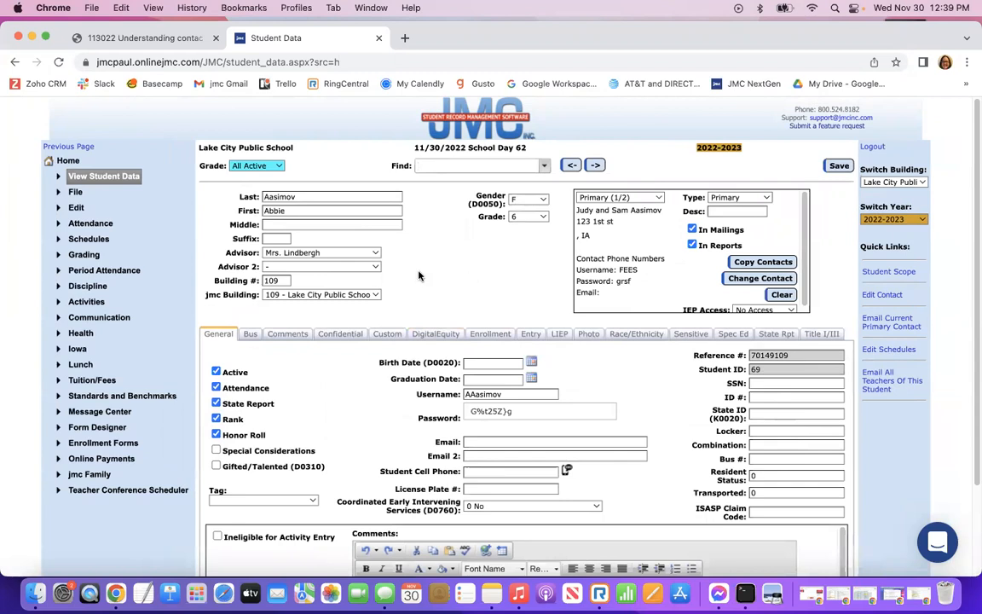
Review the contact types, keeping Primary, then display the blank Empty Contact 5 slot.
click(767, 198)
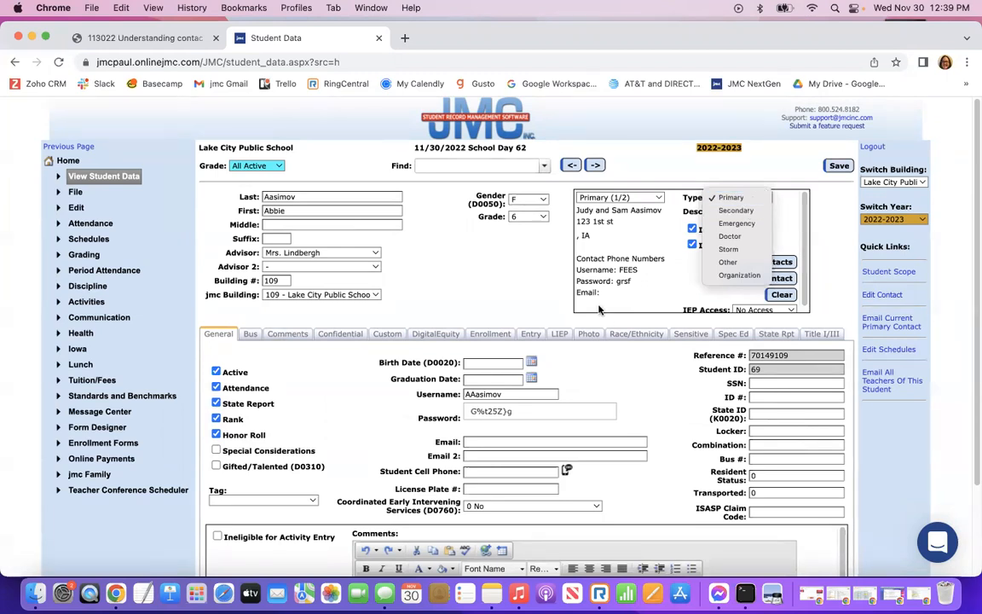
click(498, 287)
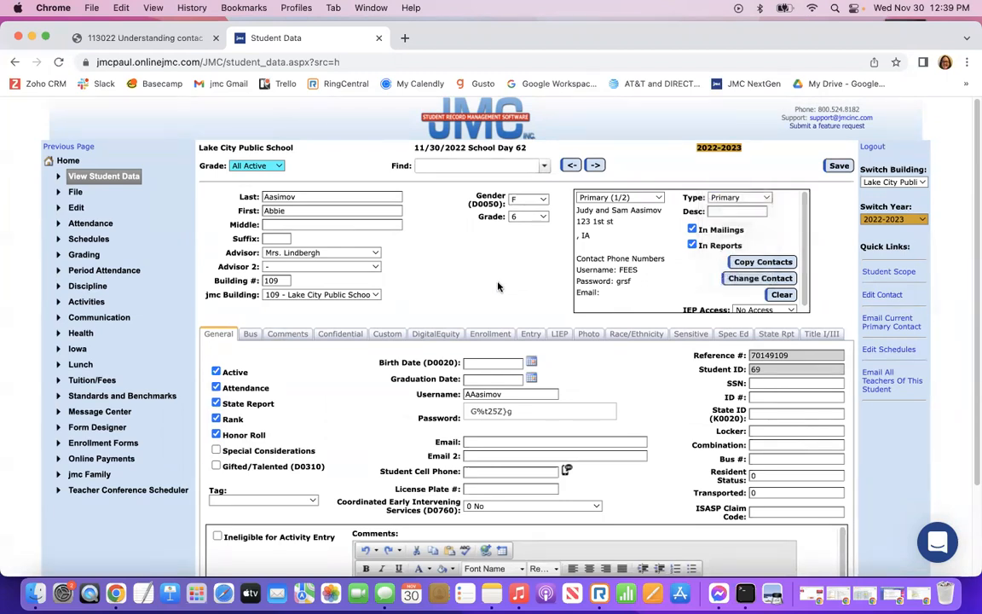
click(658, 198)
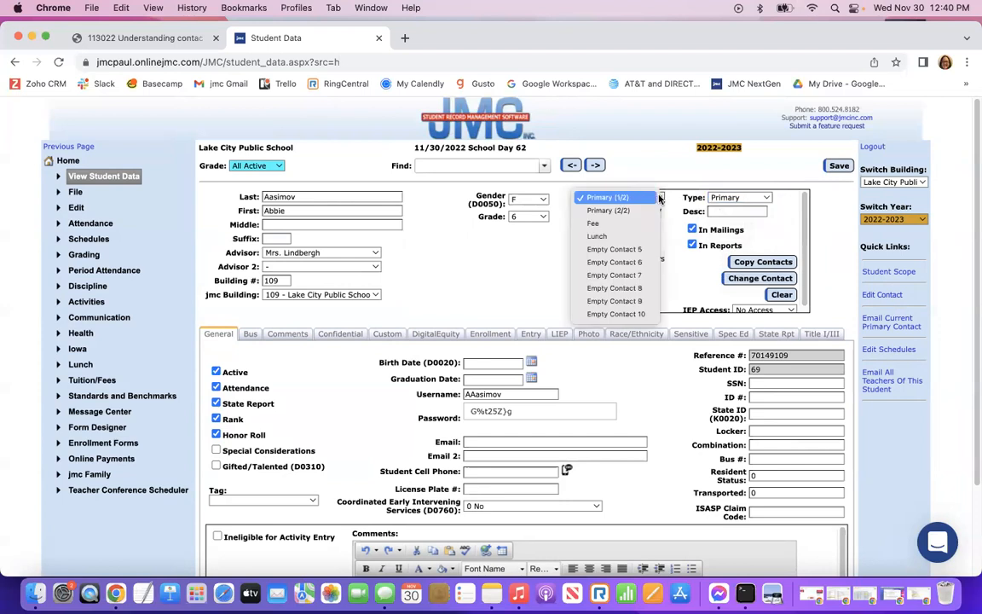
click(607, 250)
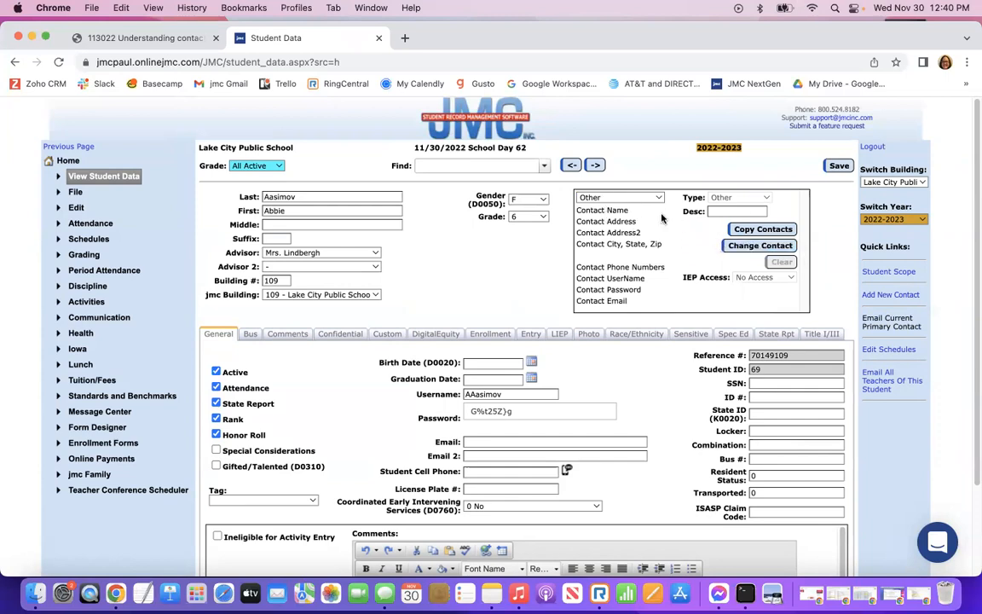
Search 'demo' in Select A Contact and attach the DAD, DEMO contact to this slot.
click(759, 245)
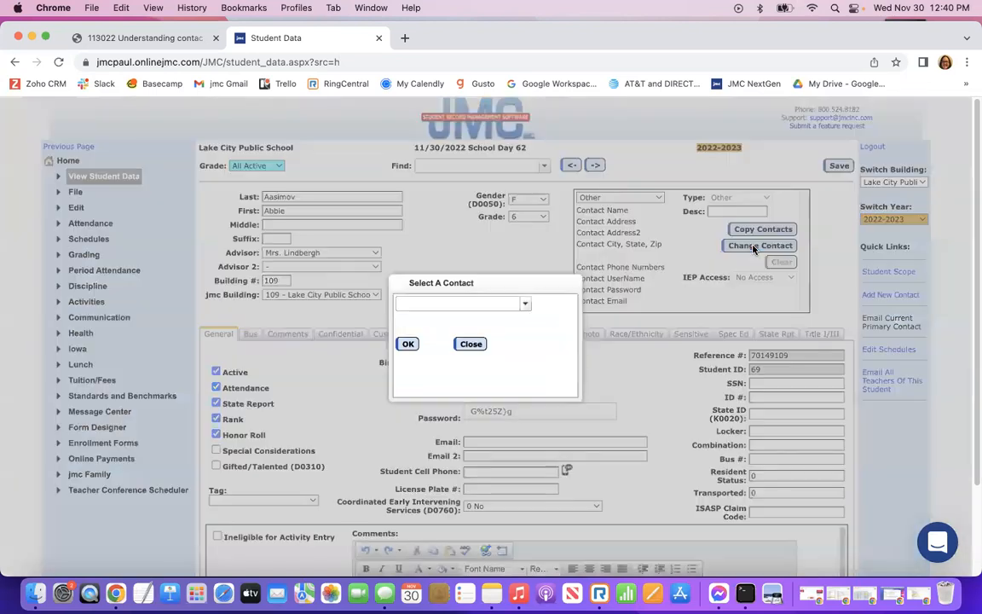
click(422, 304)
text(demo)
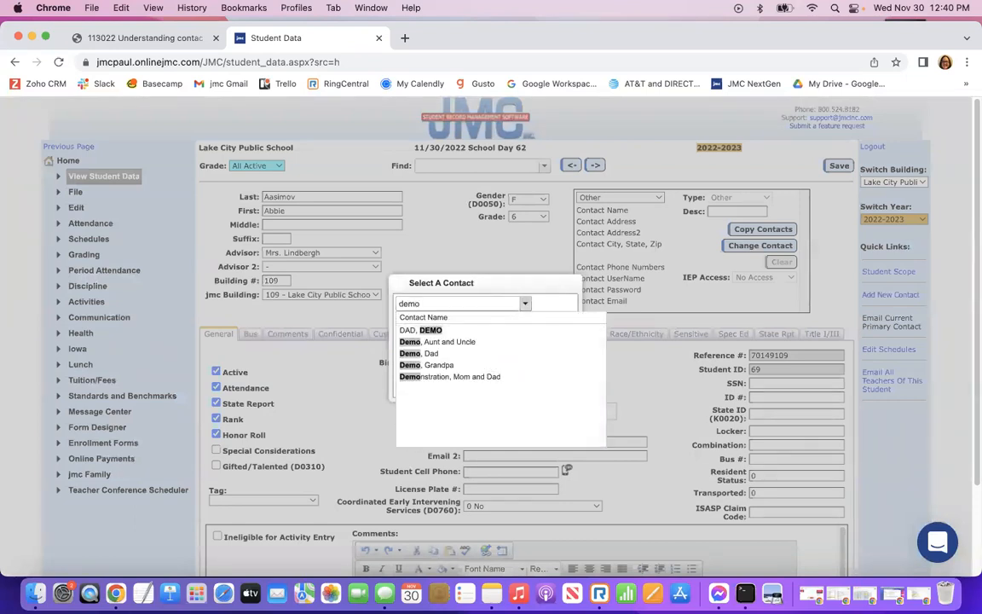
click(411, 331)
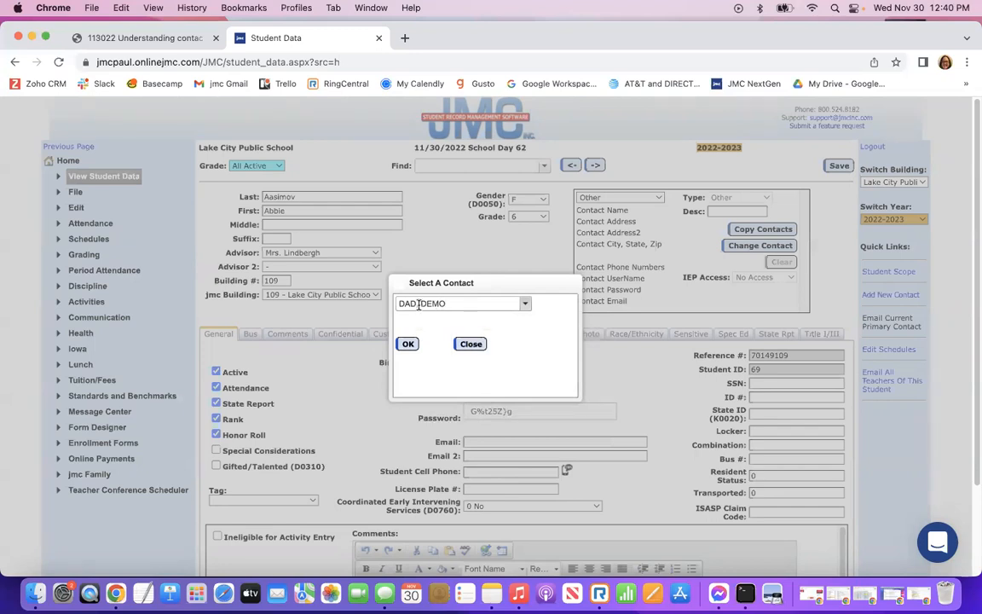
click(524, 304)
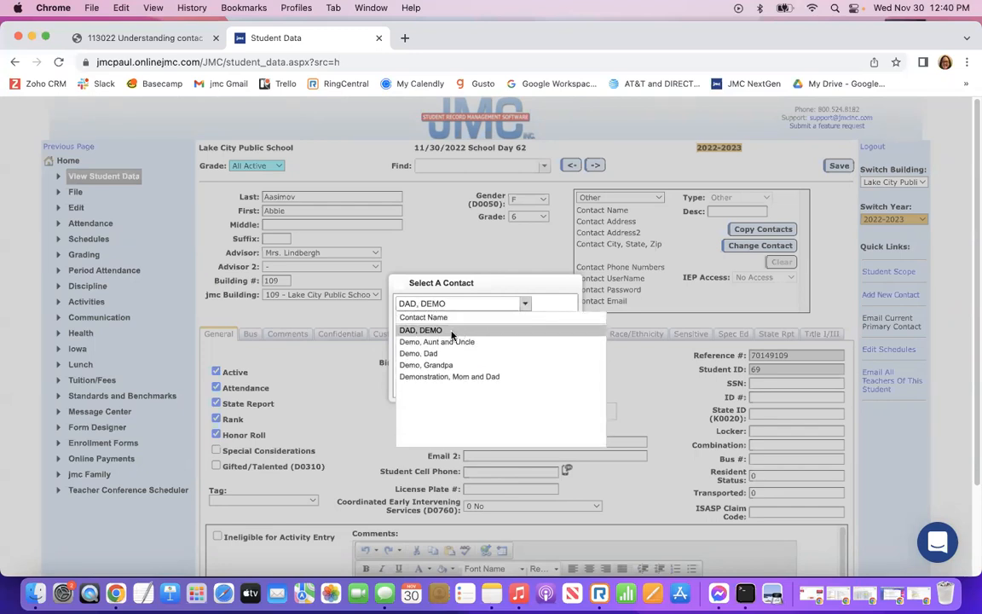
click(524, 304)
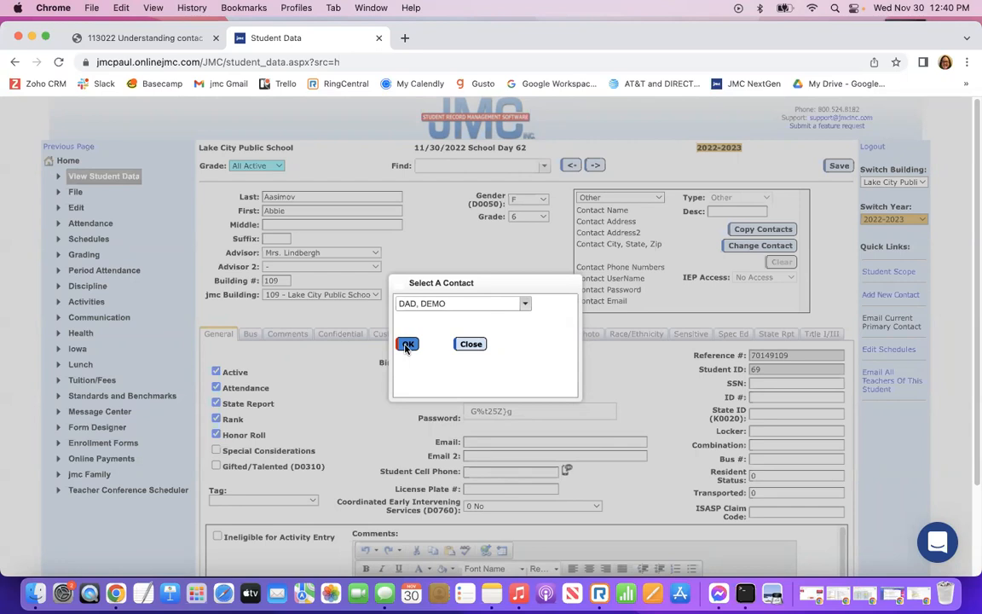
click(407, 344)
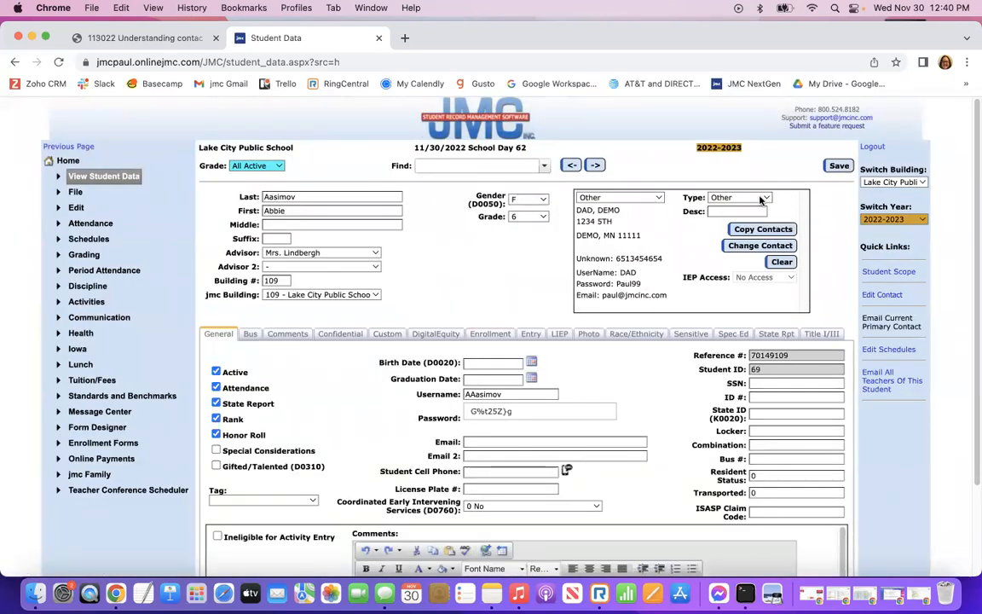
Set the contact type to Secondary and its description to Neighbor.
click(720, 198)
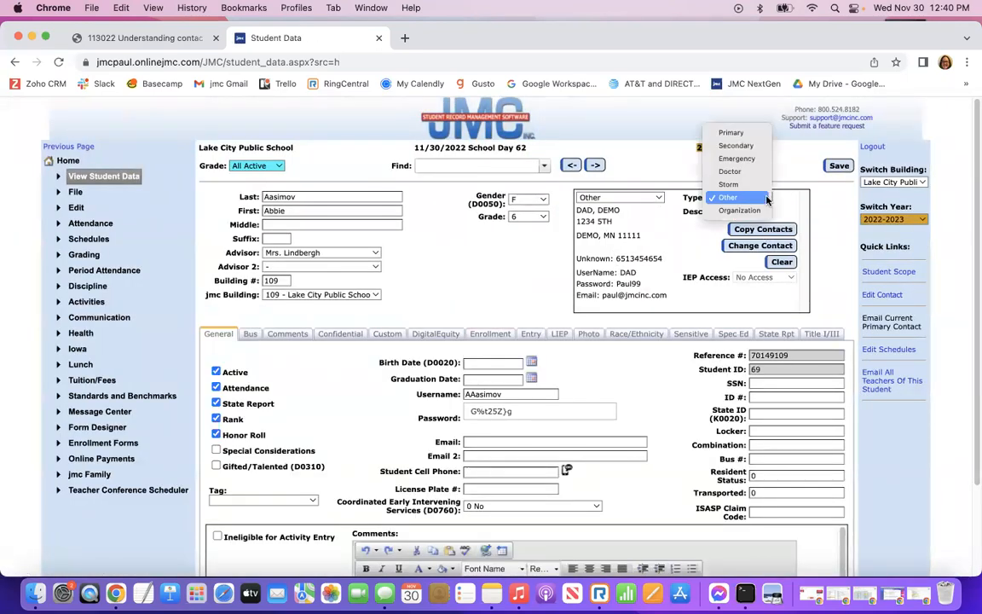
click(735, 146)
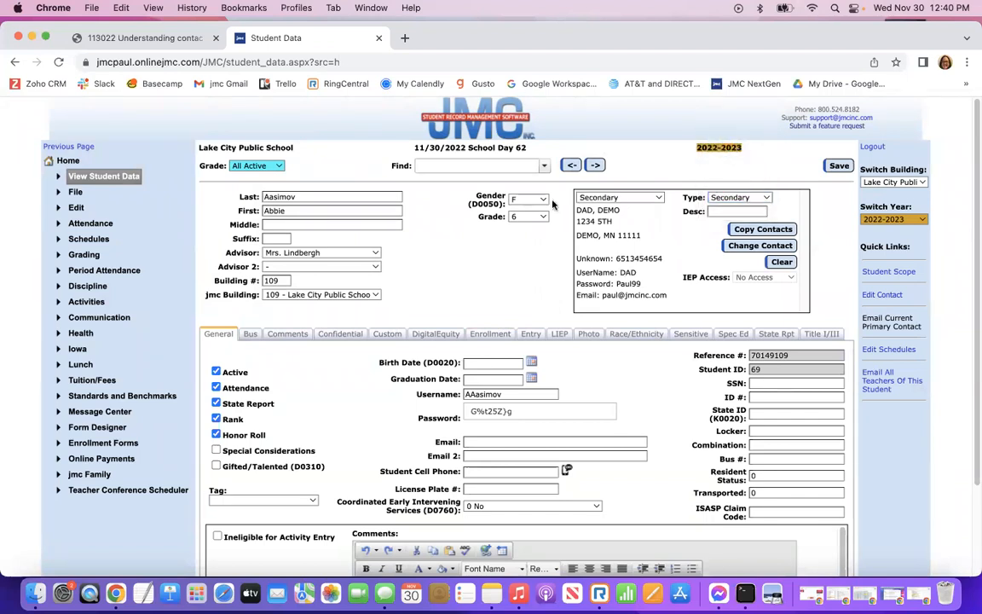
click(726, 210)
text(Nie)
text(ghbor)
key(BackSpace)
key(BackSpace)
key(BackSpace)
key(BackSpace)
key(BackSpace)
key(BackSpace)
key(BackSpace)
text(eighbor)
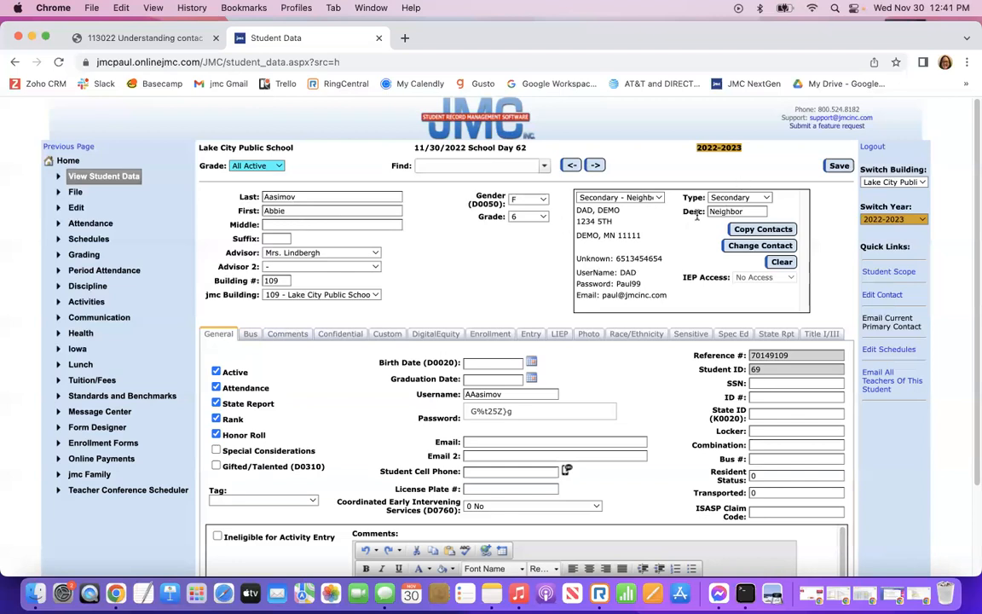
Save the contact and check Secondary - Neighbor in the contact list.
click(838, 168)
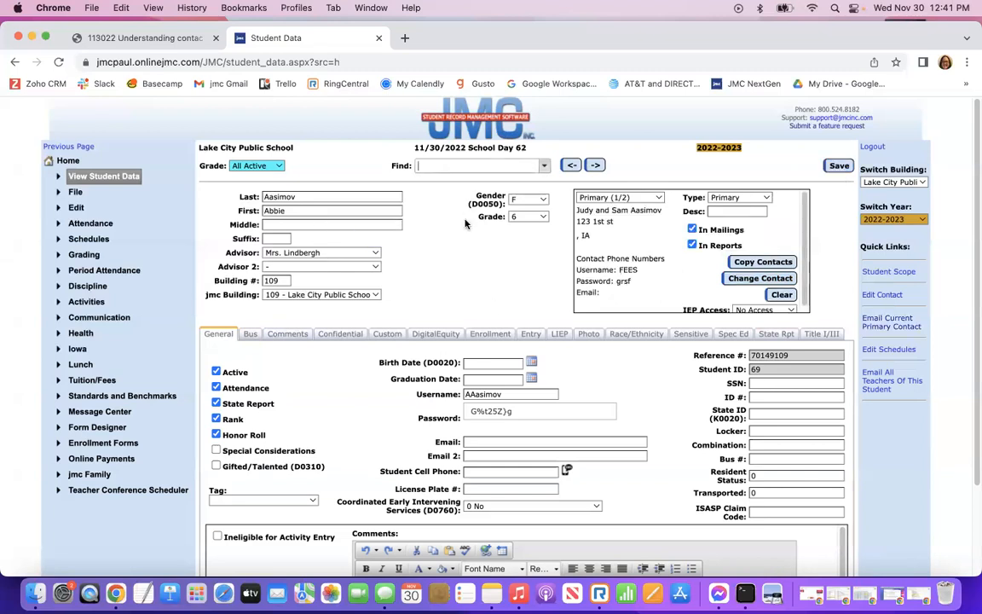
click(660, 199)
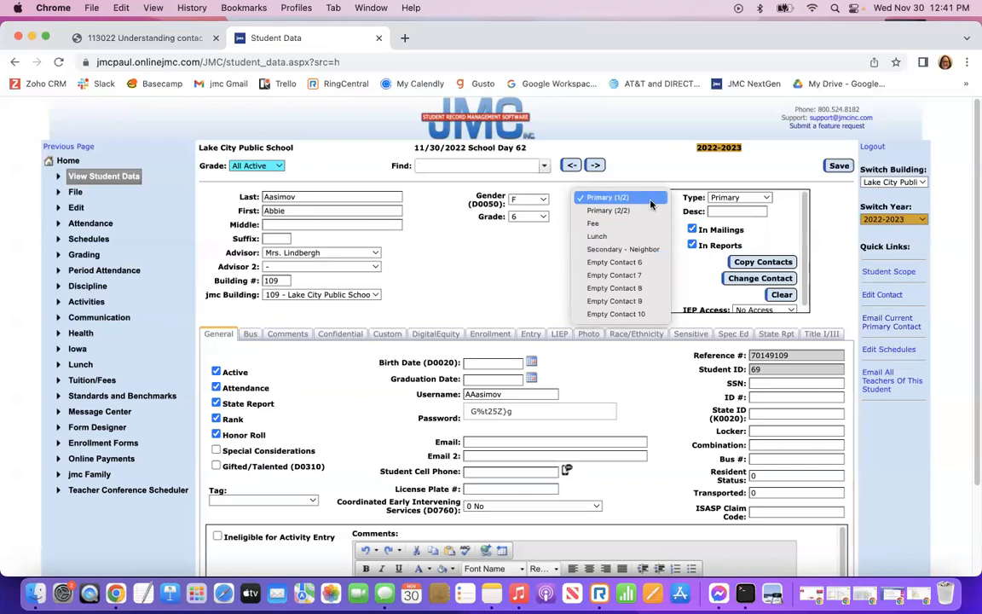
click(630, 249)
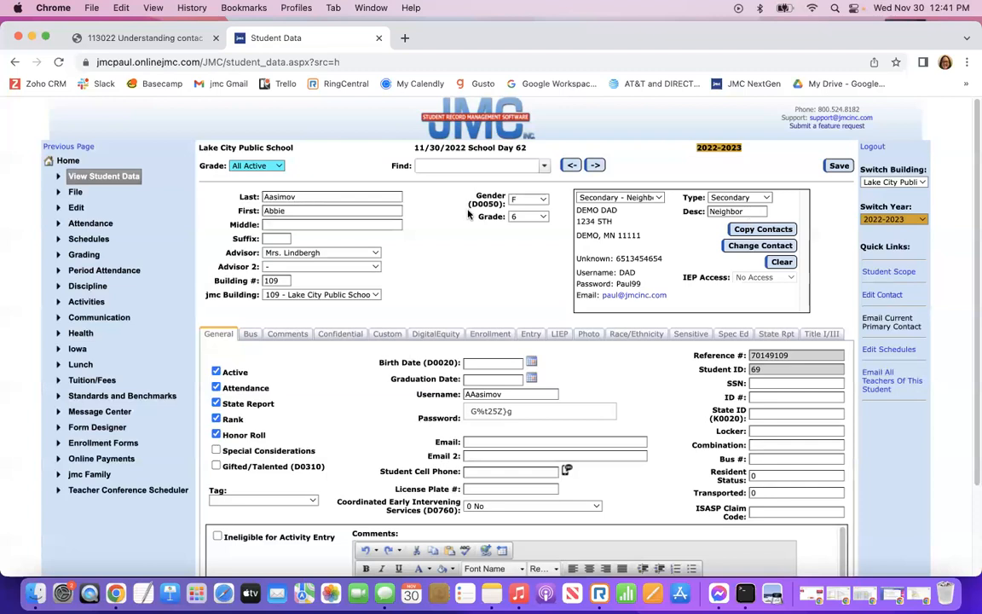
Bring the contacts slide deck back up at slide 12 of 27.
scroll(448, 259, down, 1)
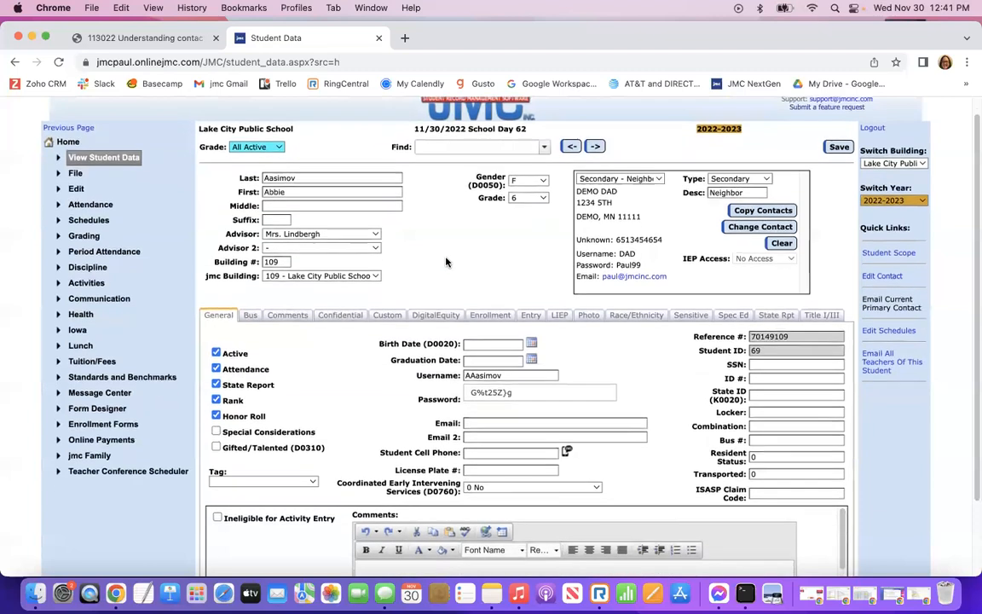
scroll(448, 258, up, 1)
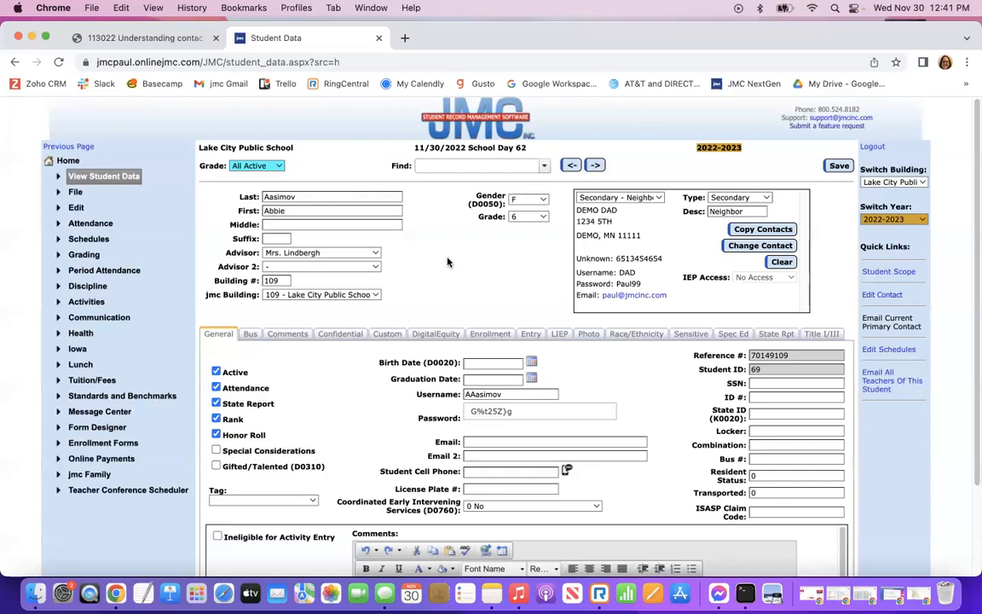
click(146, 39)
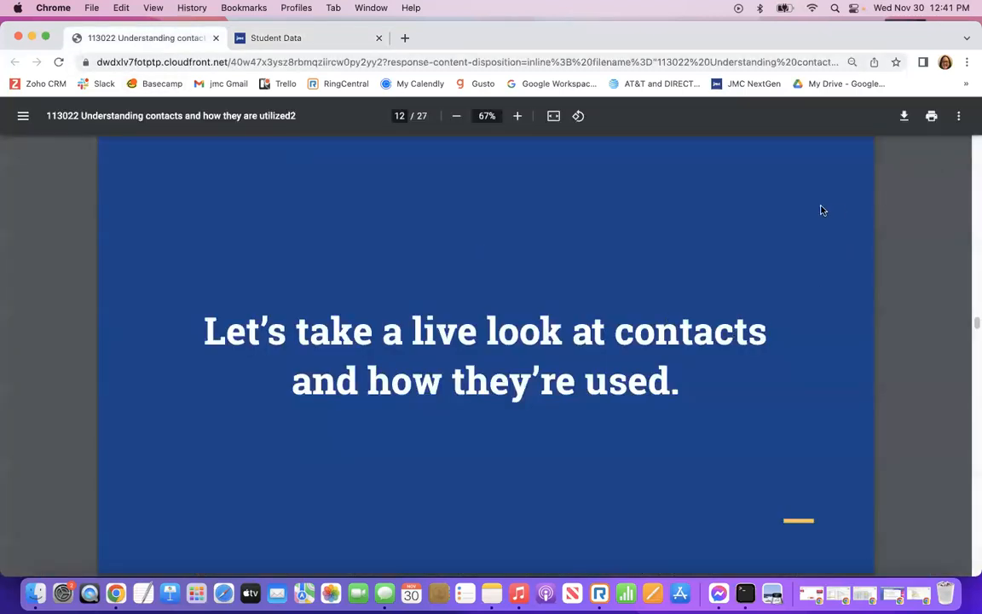
Present the PDF and advance past Q&A, Viewing all contacts and Print a contact directory to slide 19.
click(959, 117)
click(895, 197)
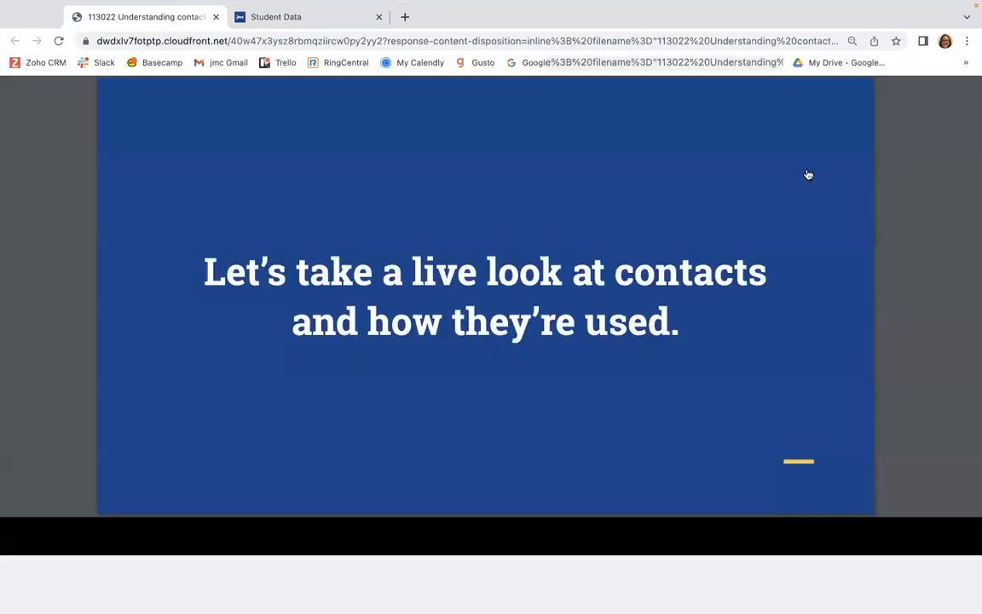
key(Right)
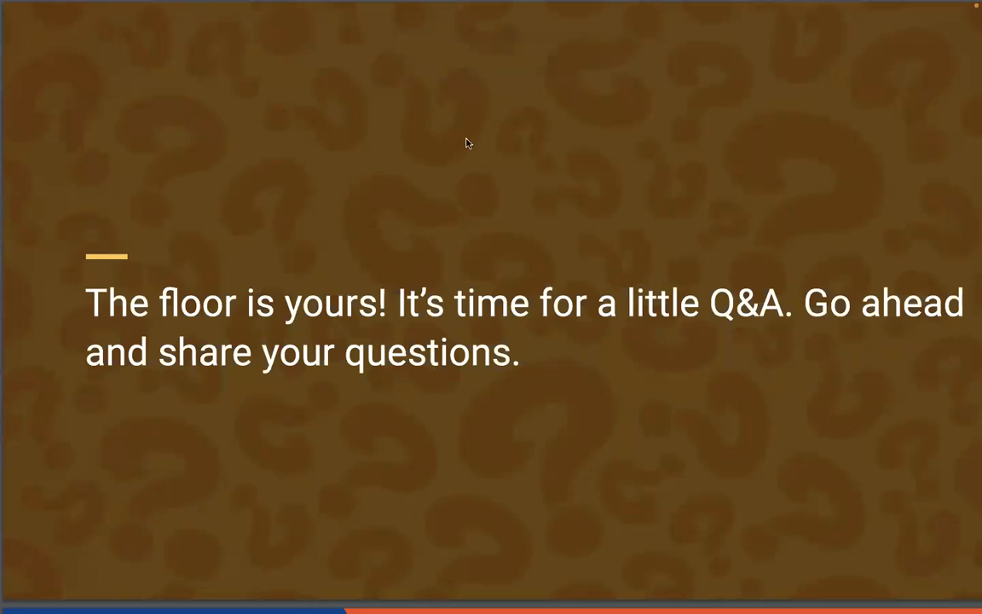
key(Right)
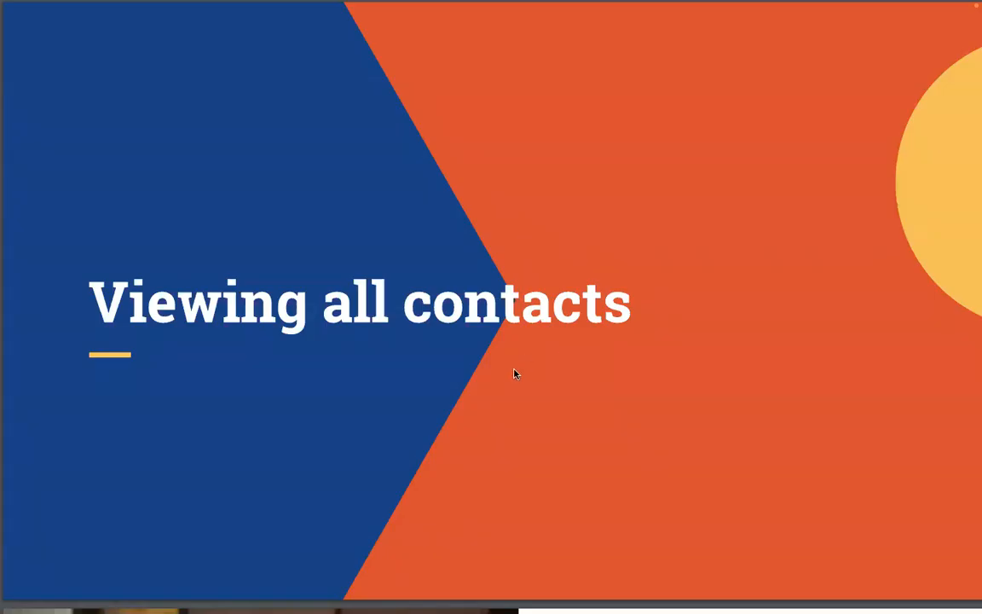
key(Right)
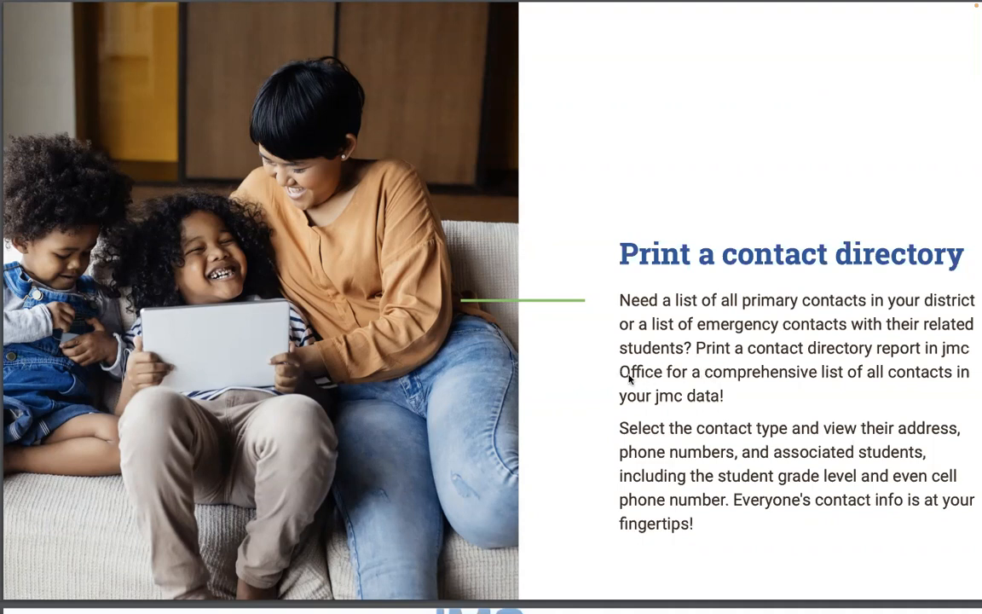
key(Right)
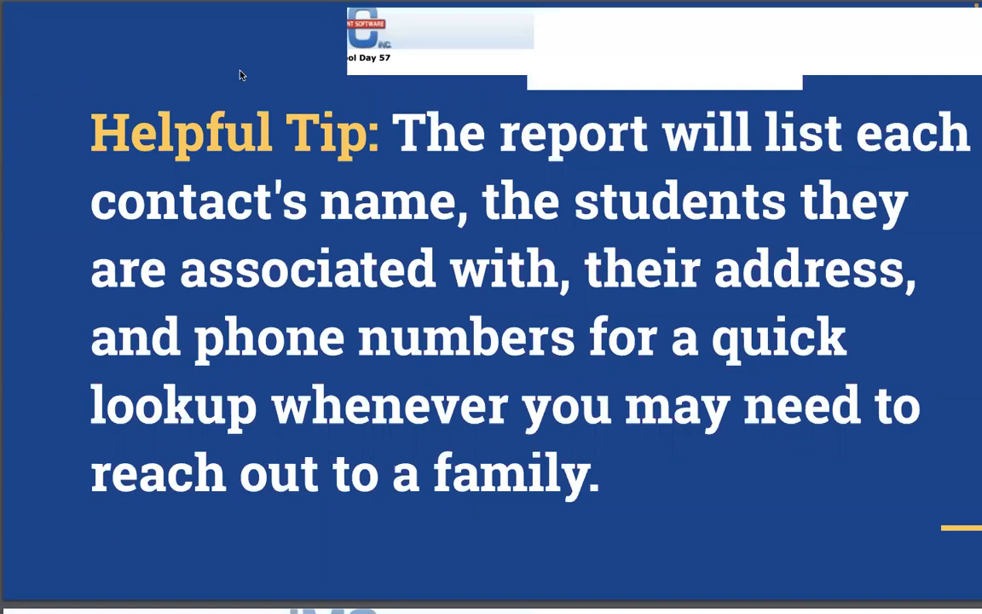
key(Right)
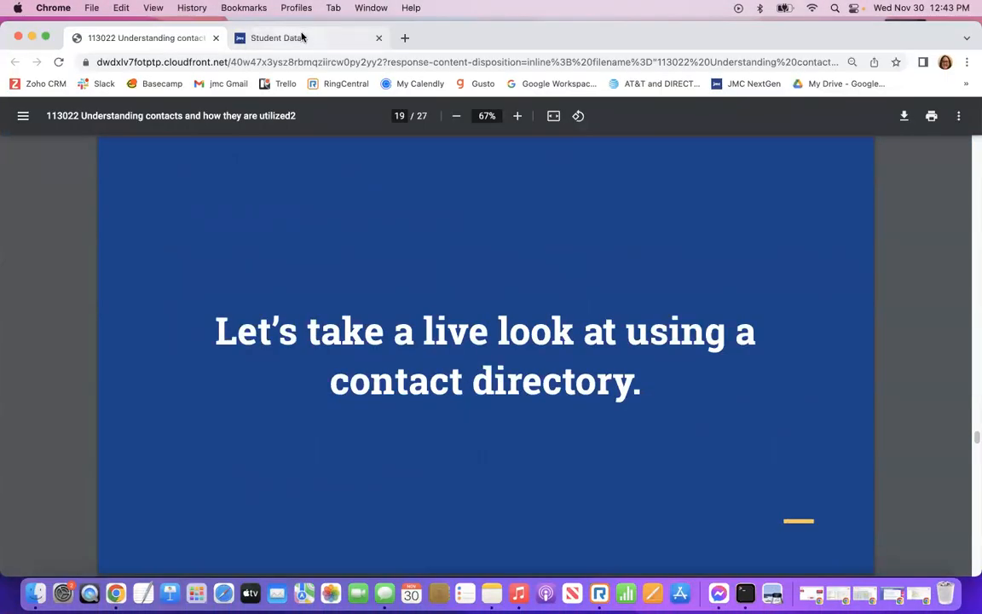
Go from Home through Attendance > Contacts to the Print Contact Directory page.
click(300, 38)
click(66, 161)
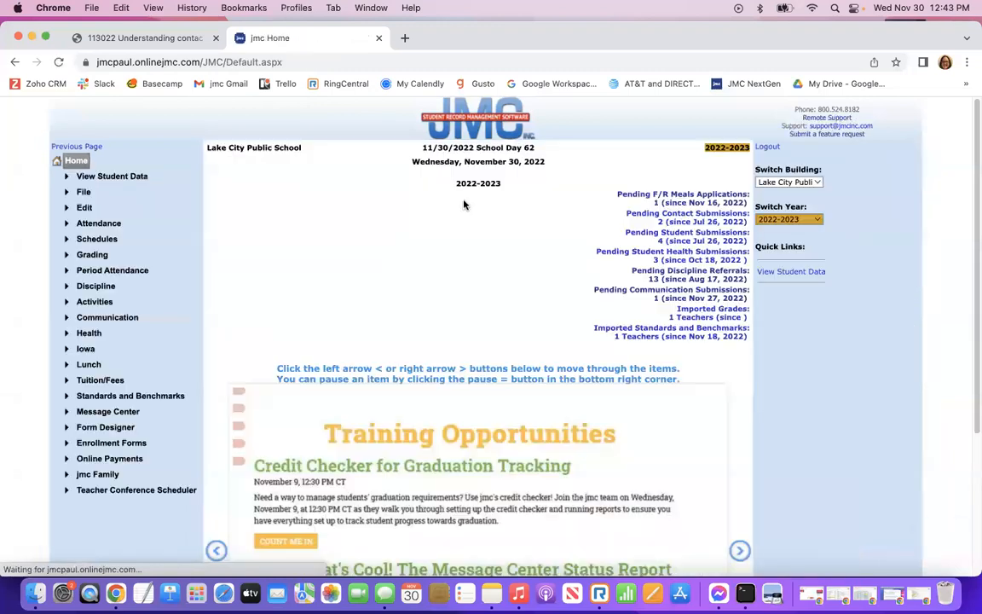
click(96, 225)
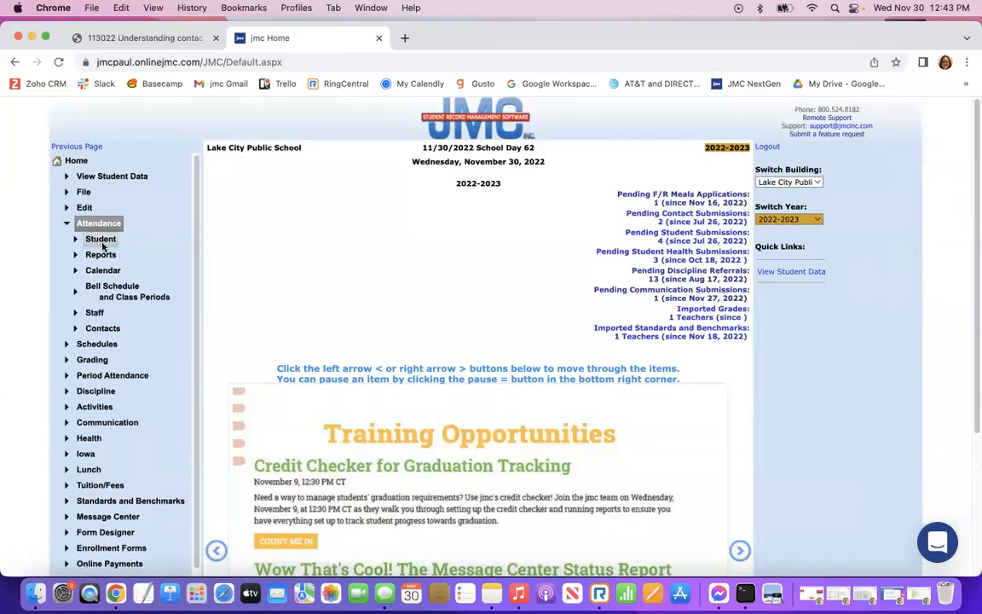
click(101, 329)
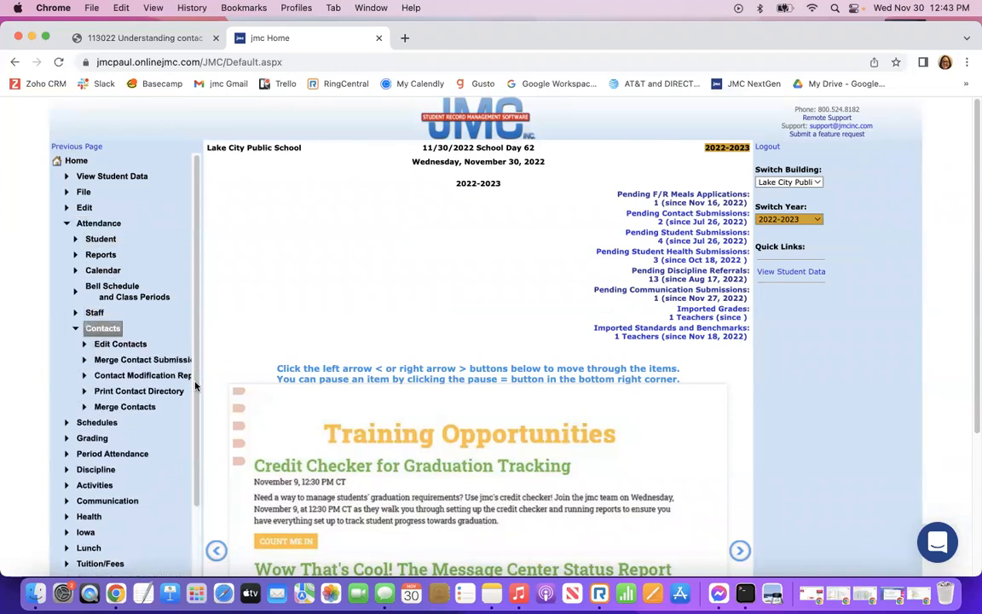
click(111, 394)
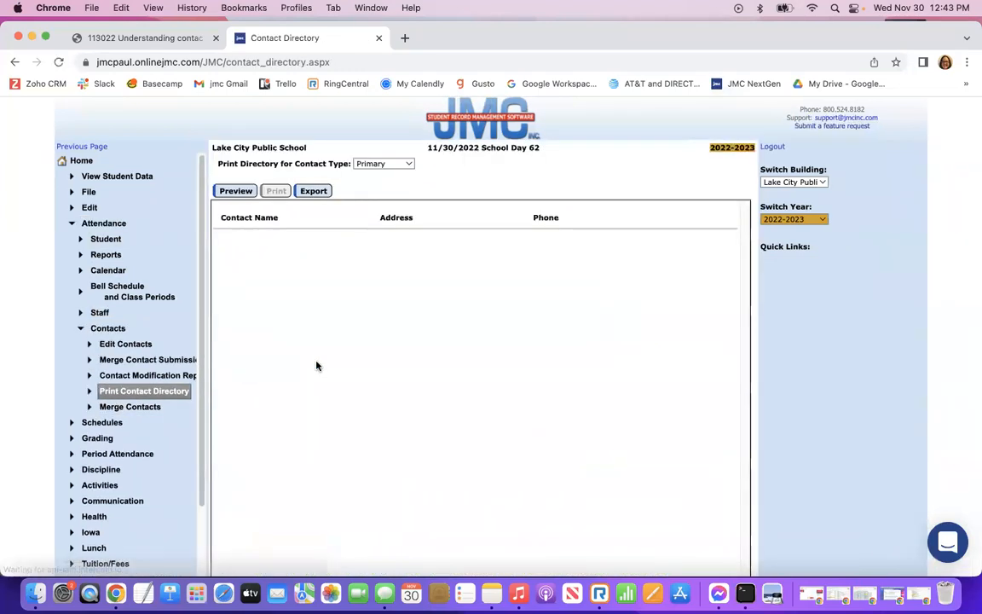
Preview the Primary contact type directory and scroll through its listings.
click(407, 164)
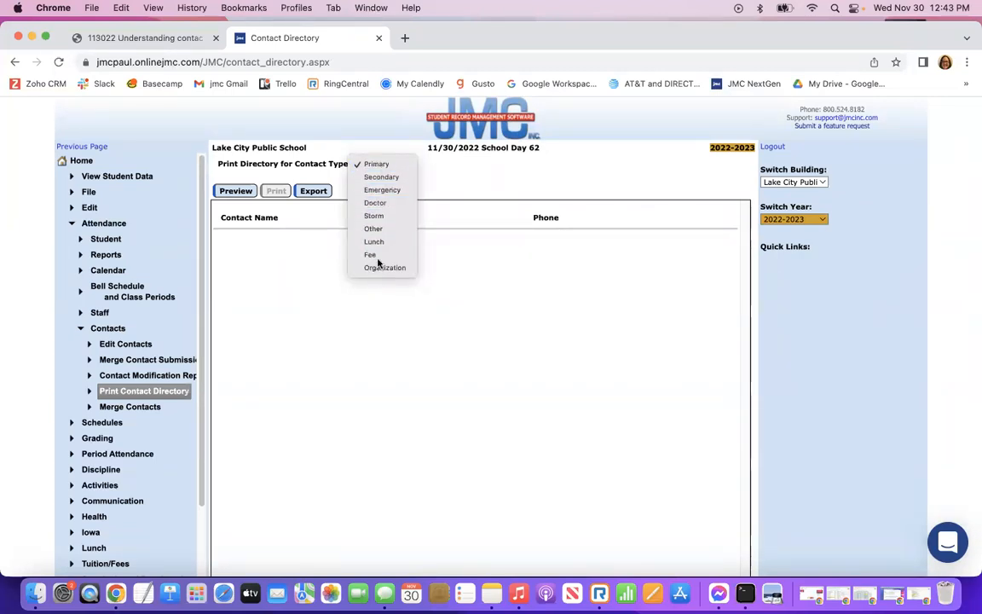
click(378, 165)
click(230, 193)
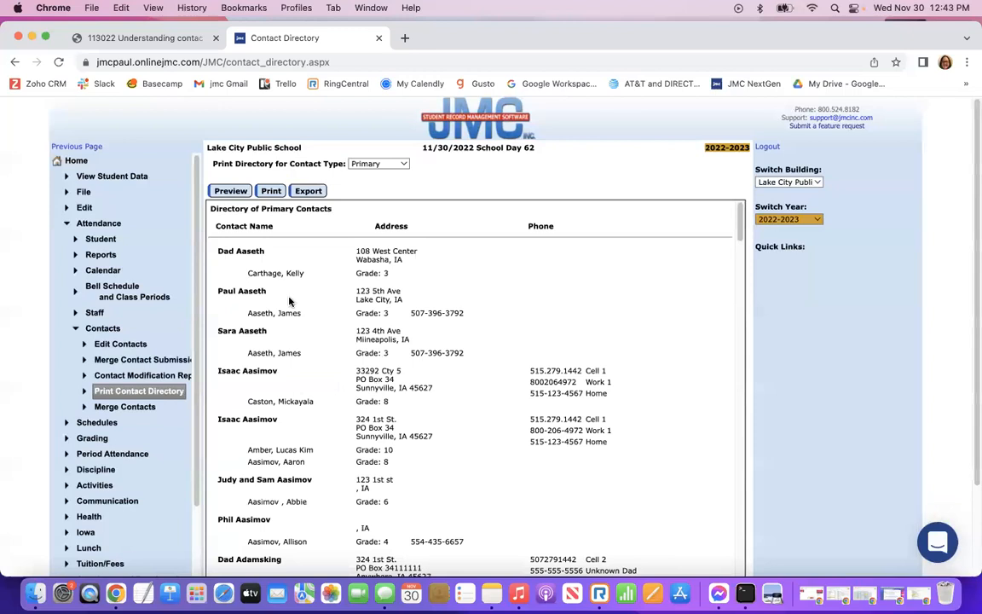
scroll(395, 472, down, 3)
scroll(395, 474, down, 4)
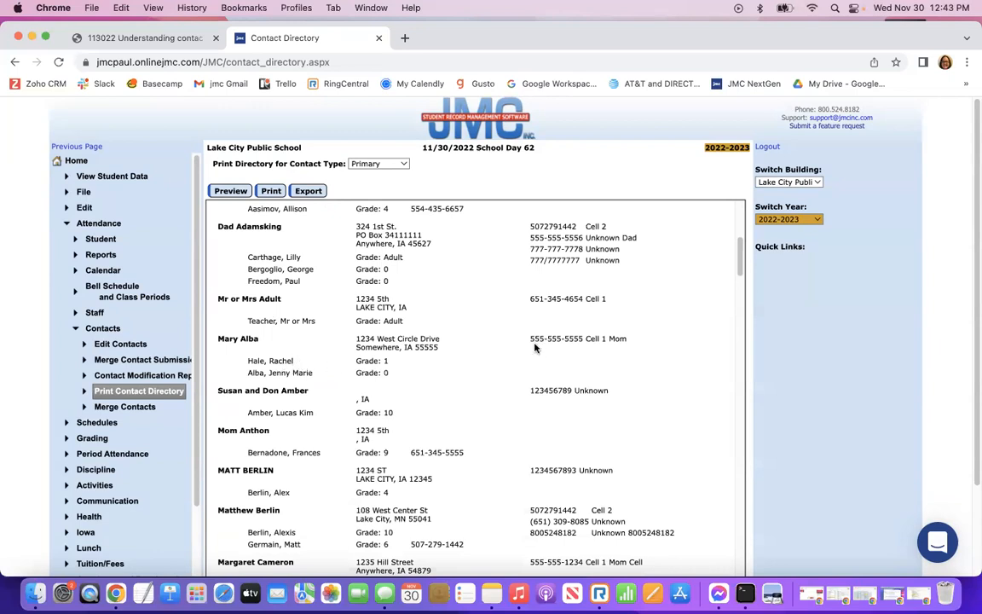
scroll(456, 410, down, 5)
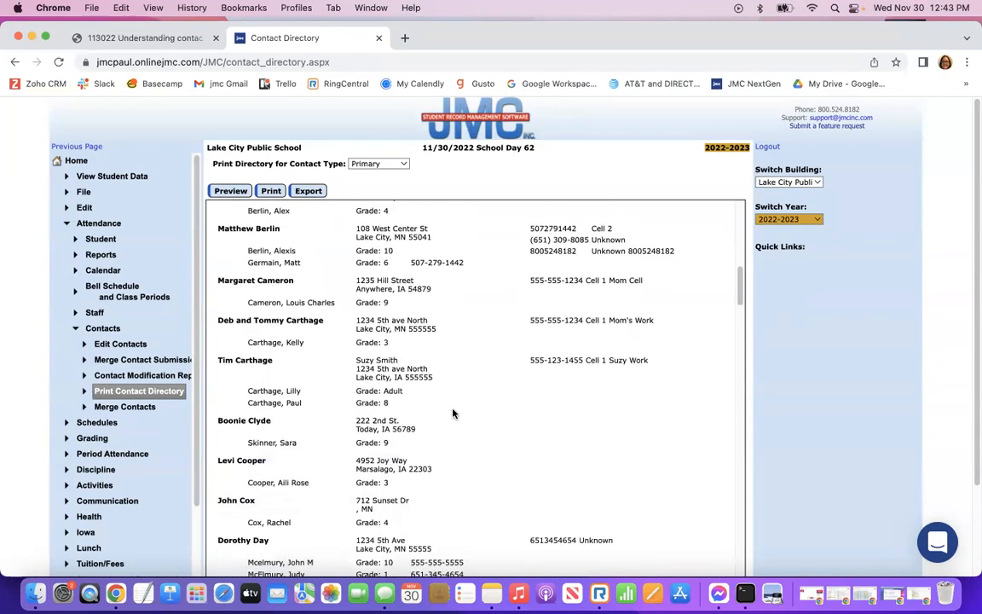
scroll(453, 413, up, 10)
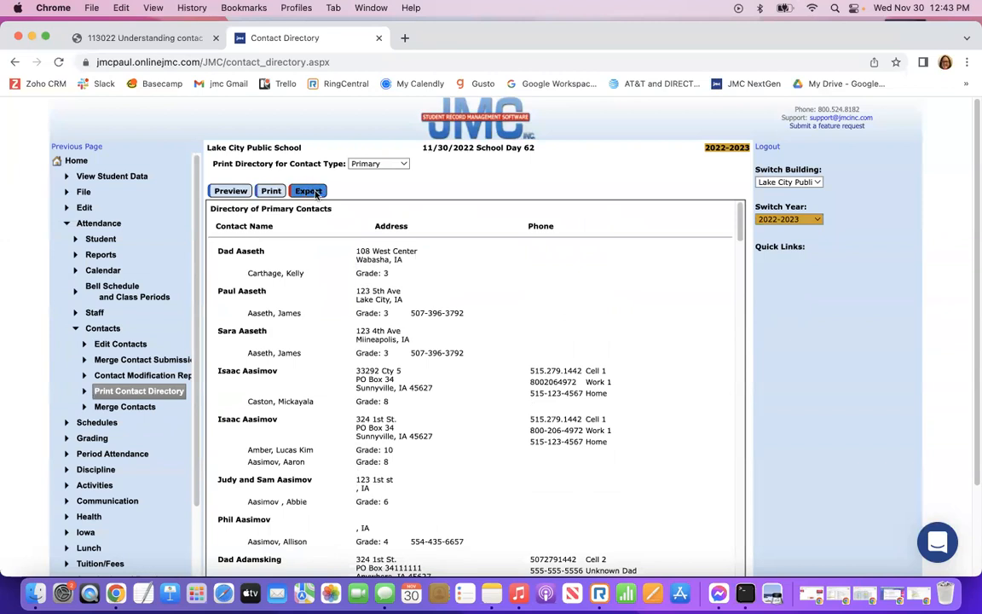
click(399, 163)
click(383, 177)
click(230, 190)
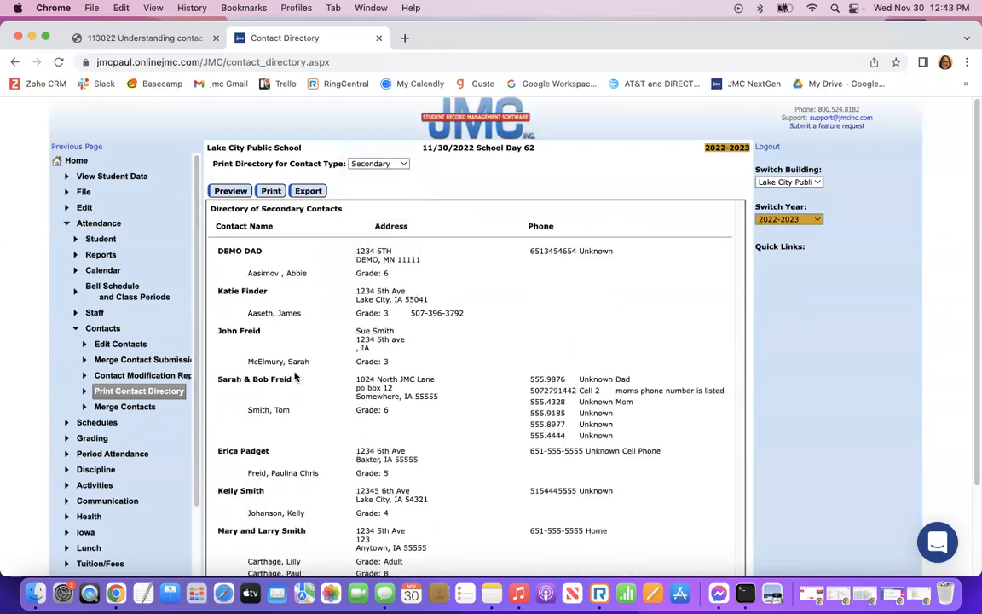
click(401, 165)
click(379, 176)
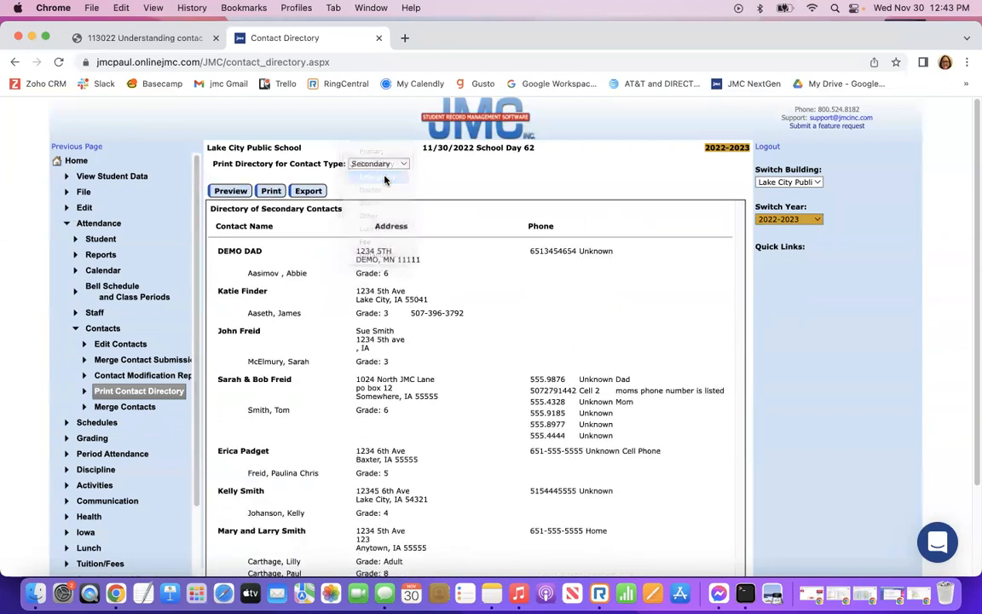
click(231, 191)
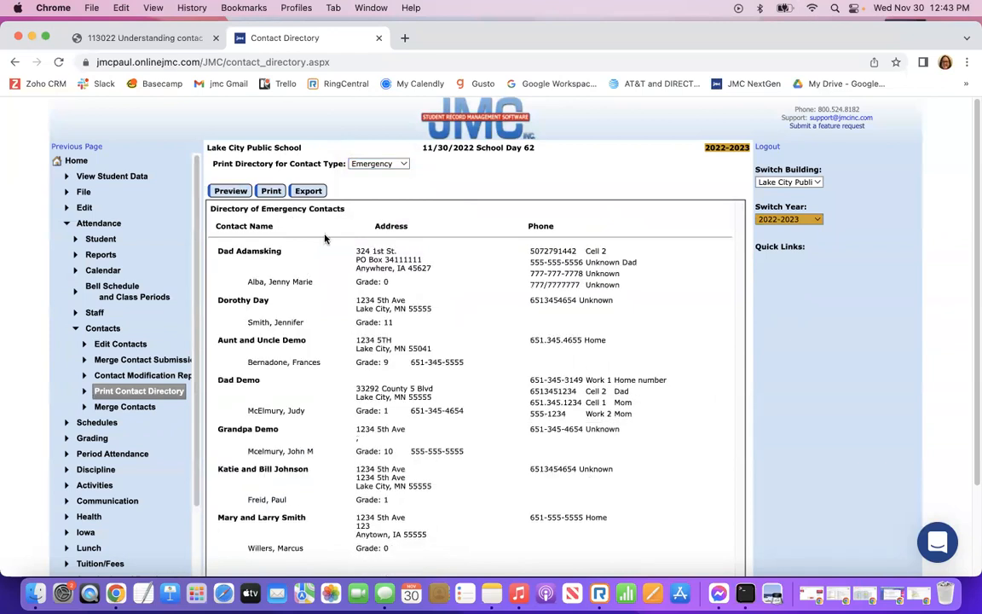
scroll(435, 328, down, 1)
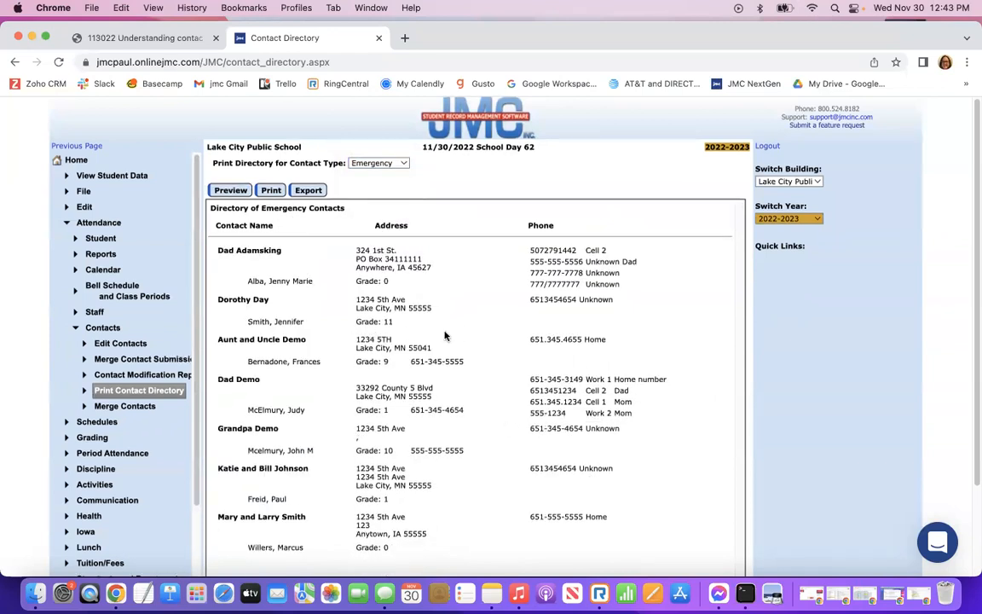
scroll(427, 333, down, 2)
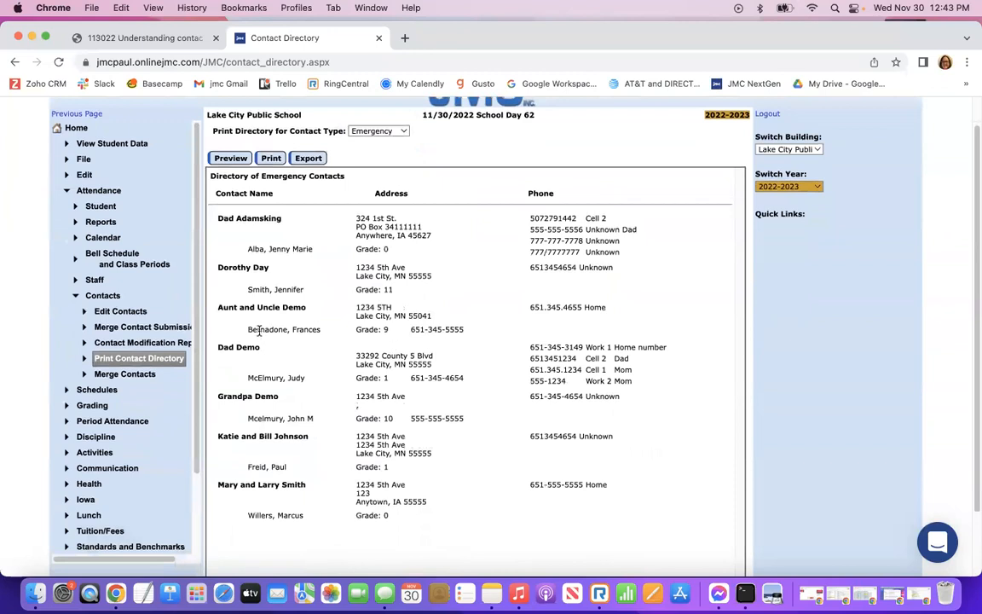
scroll(434, 369, up, 2)
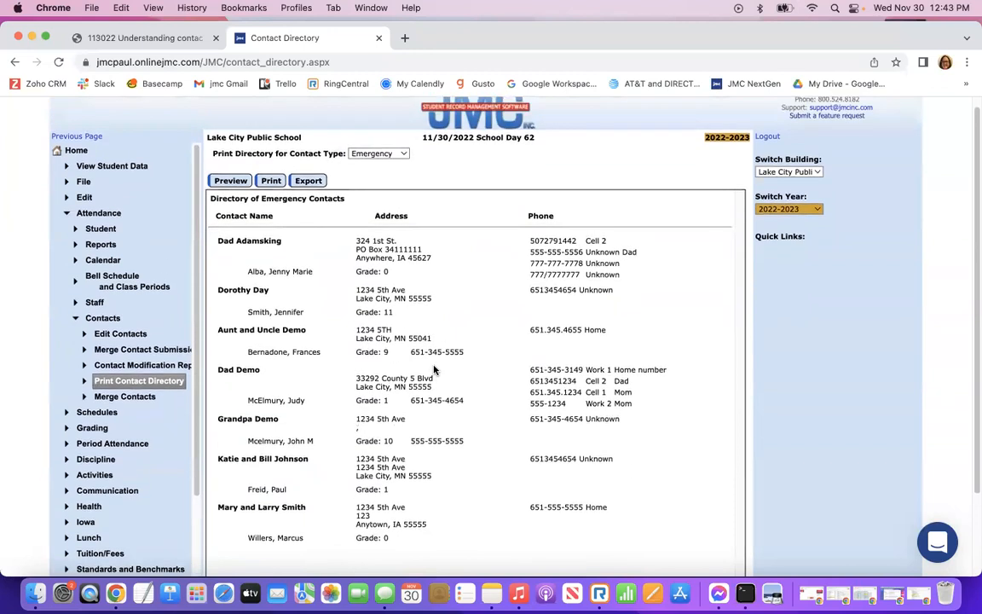
scroll(416, 338, down, 4)
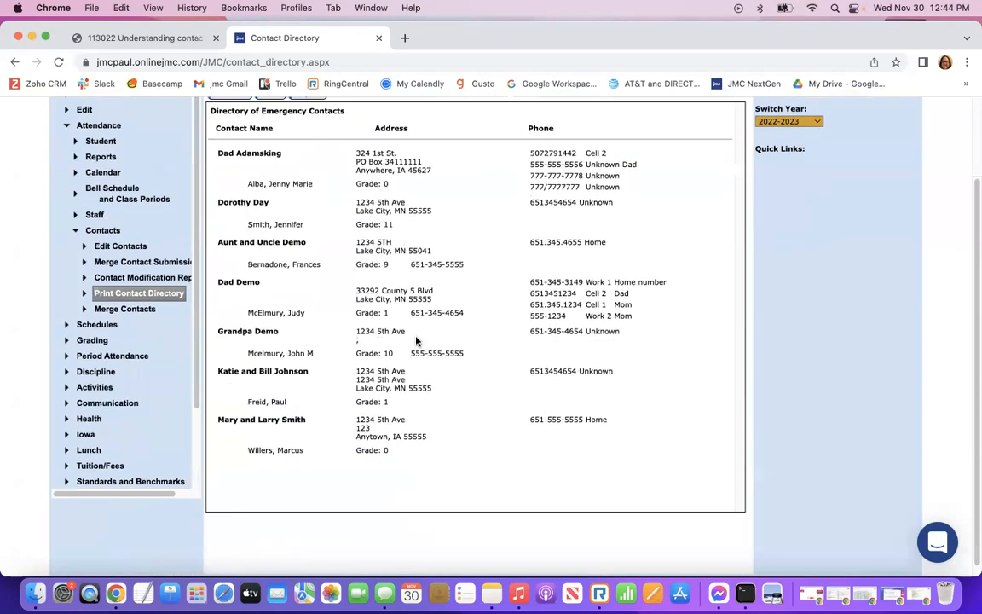
scroll(357, 133, up, 4)
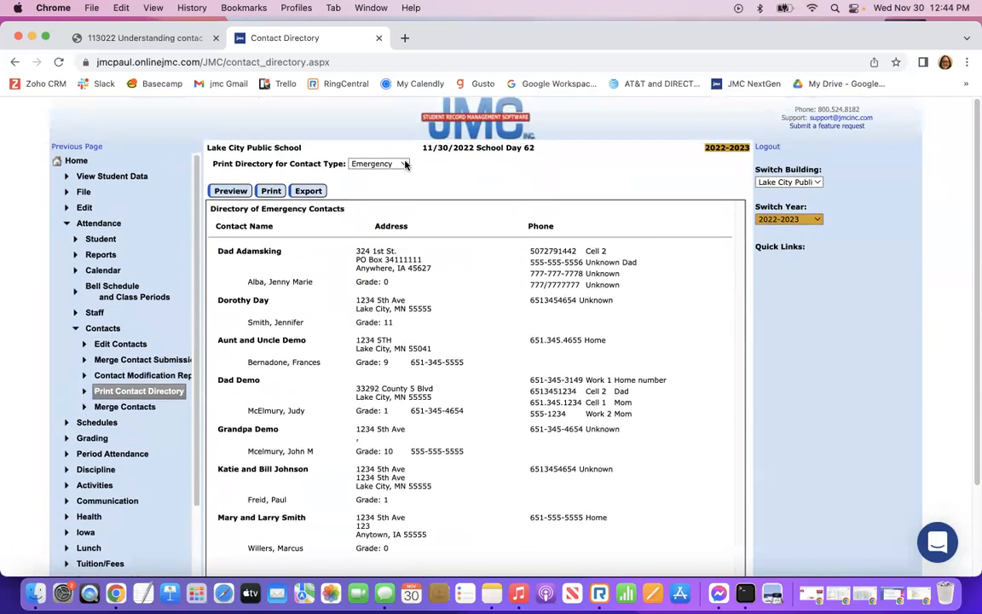
click(406, 163)
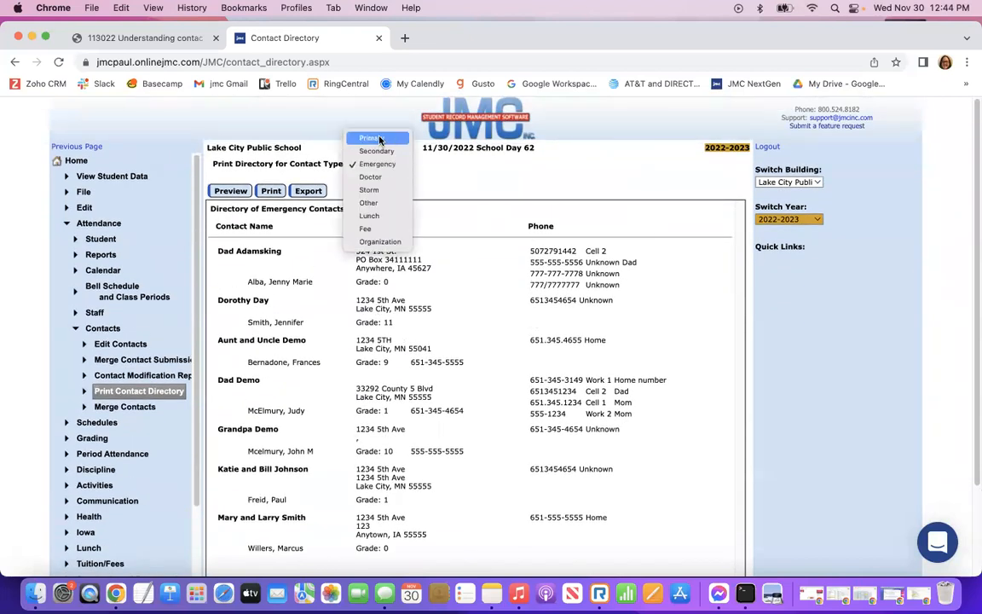
click(376, 150)
click(230, 191)
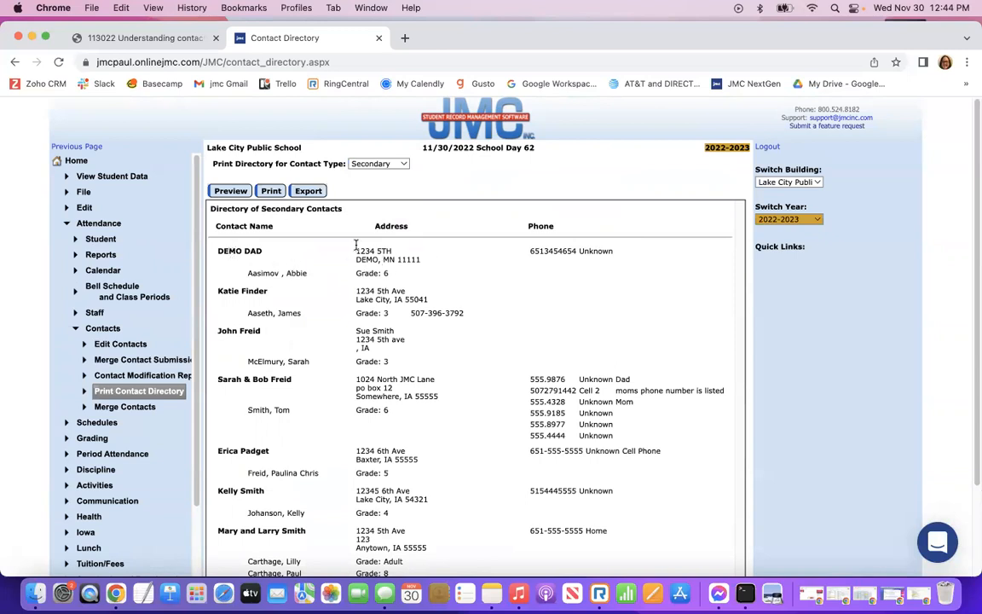
click(406, 163)
click(375, 176)
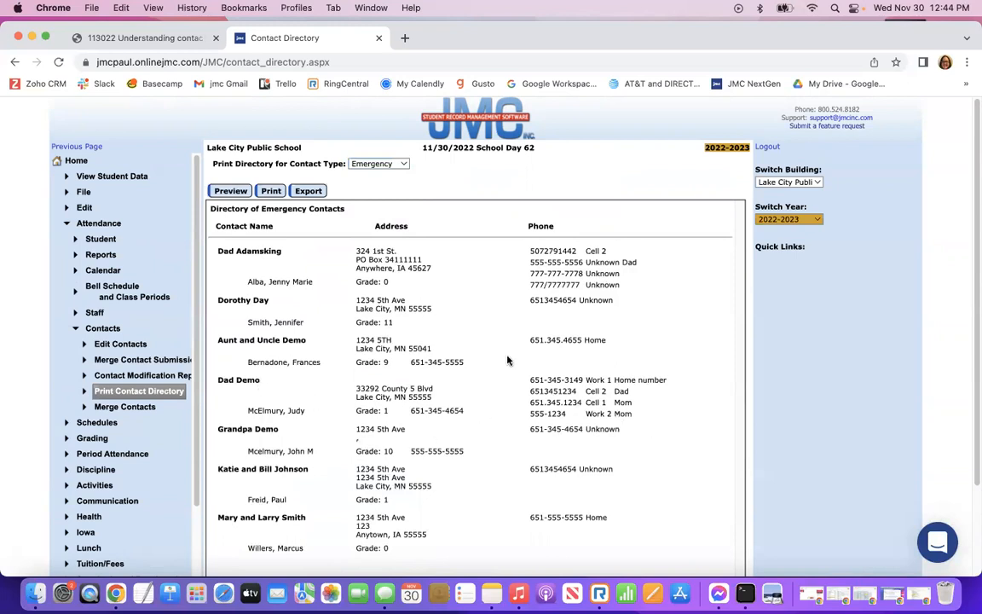
scroll(460, 381, down, 3)
scroll(460, 381, up, 3)
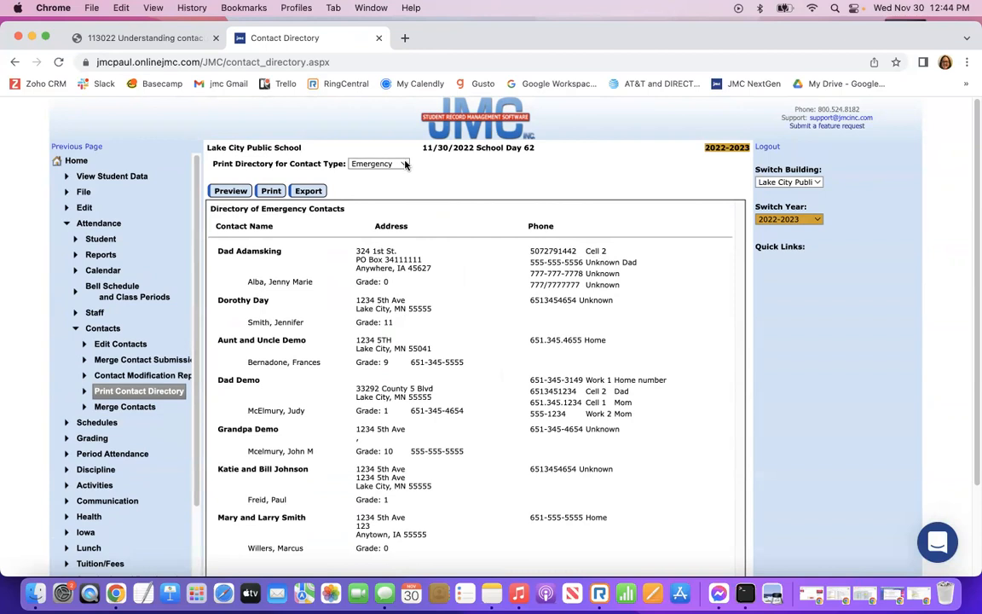
Search 'dad' in Edit Contacts, review the DAD, DEMO record, then start a student search in Student Data.
click(109, 345)
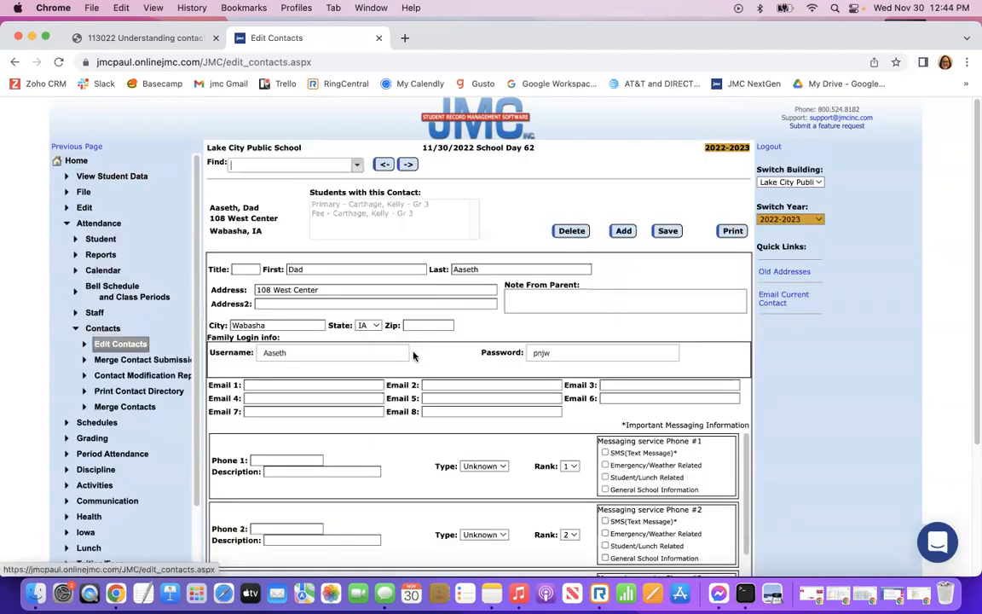
click(356, 165)
text(dad)
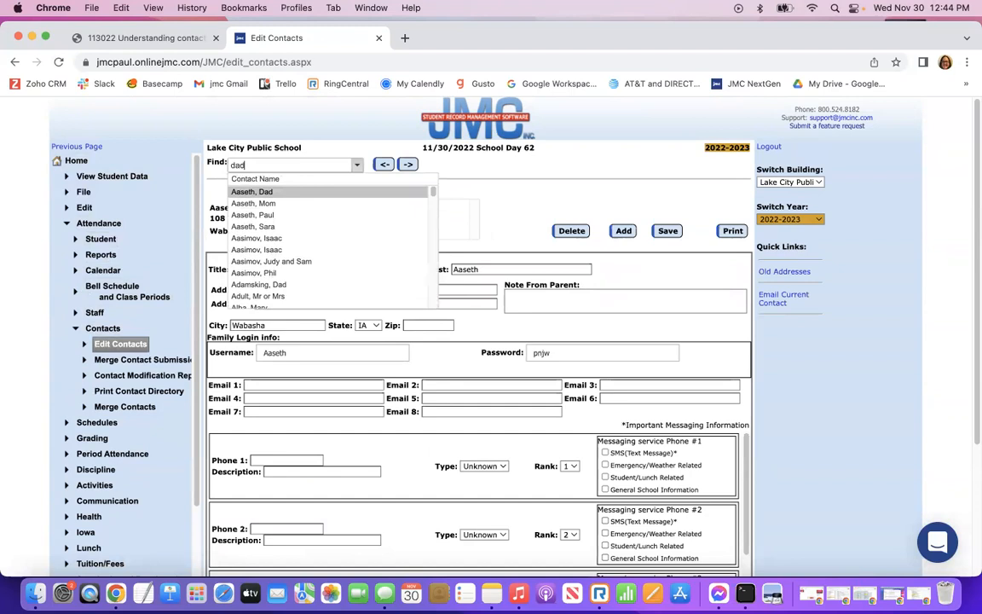
click(254, 210)
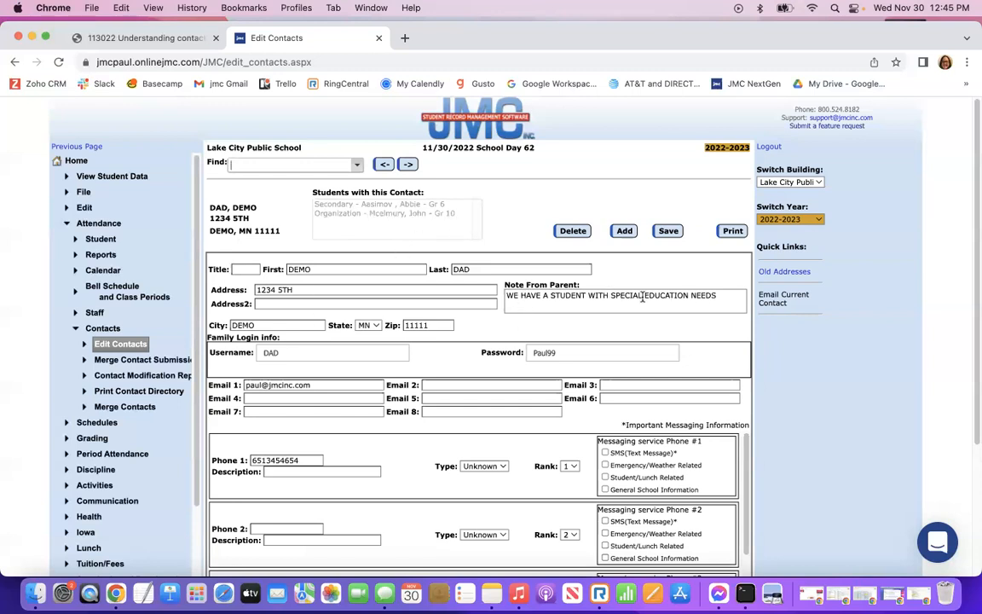
scroll(407, 340, down, 1)
scroll(406, 340, up, 1)
scroll(527, 357, down, 3)
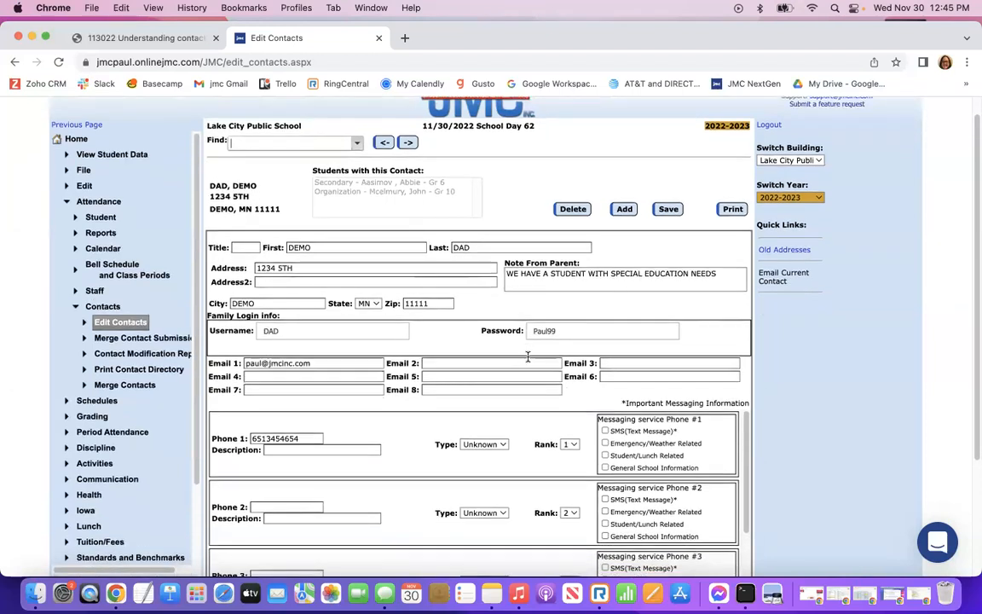
scroll(527, 362, up, 3)
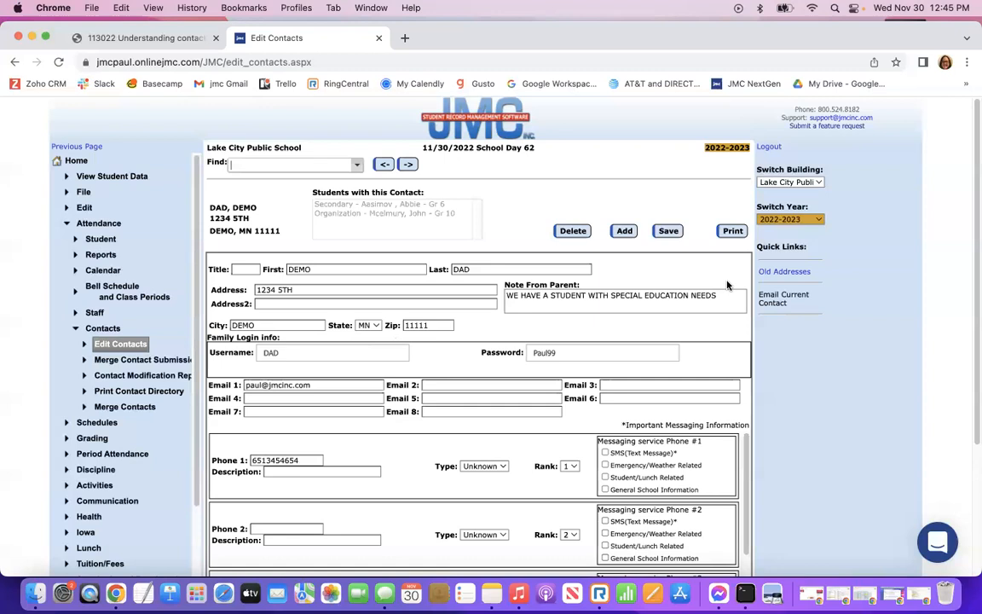
click(85, 175)
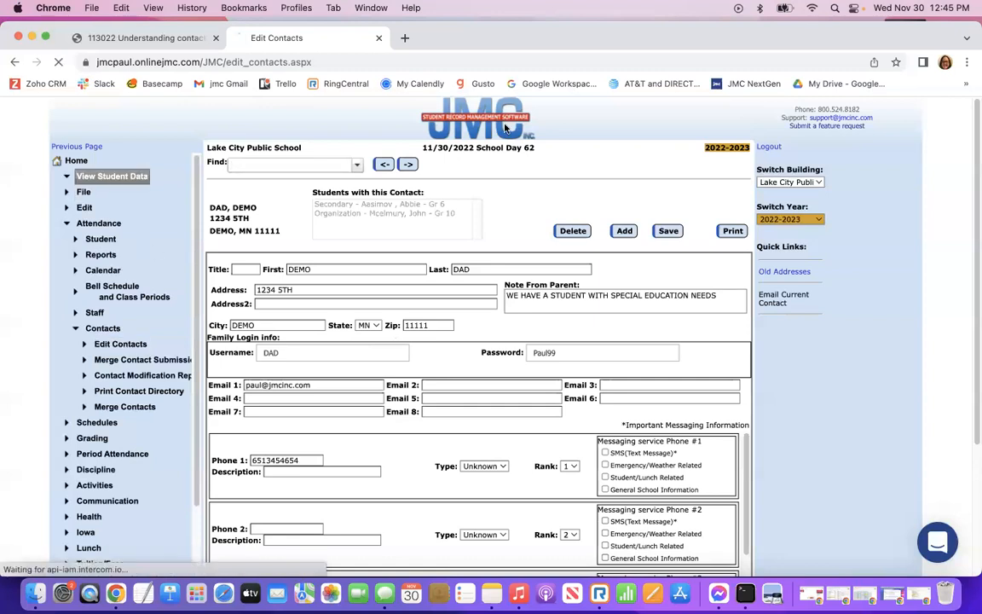
click(488, 165)
Open the grade 10 student's record and display the Primary (2/2) - Mom contact.
text(jhm)
key(BackSpace)
key(BackSpace)
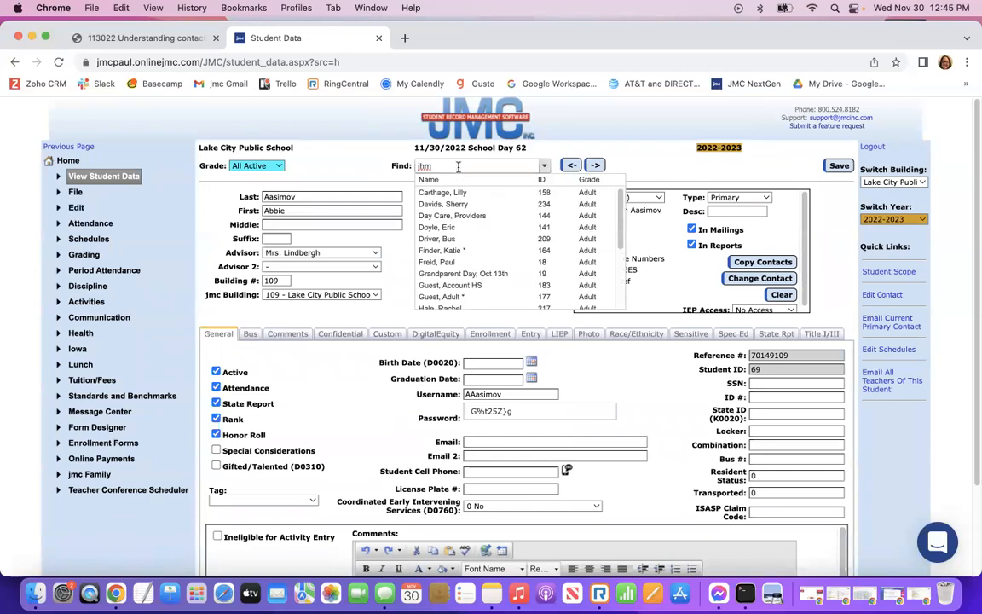
text(ohn)
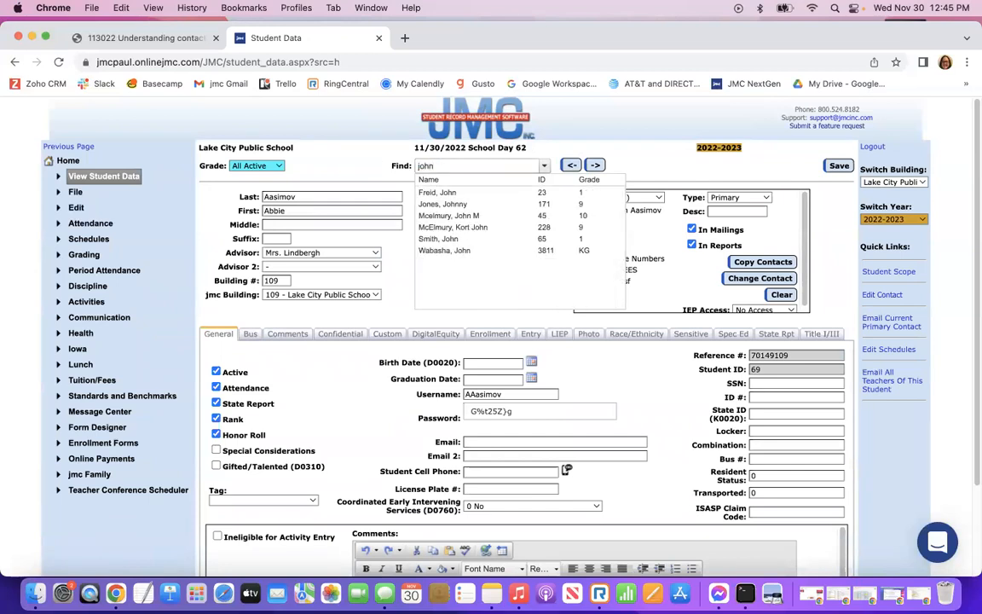
click(458, 216)
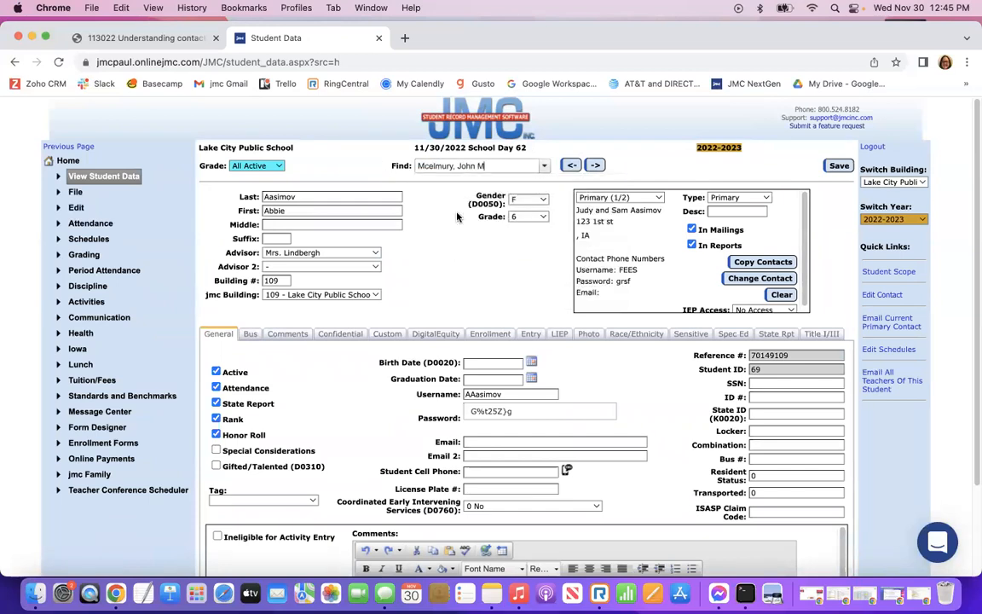
click(635, 196)
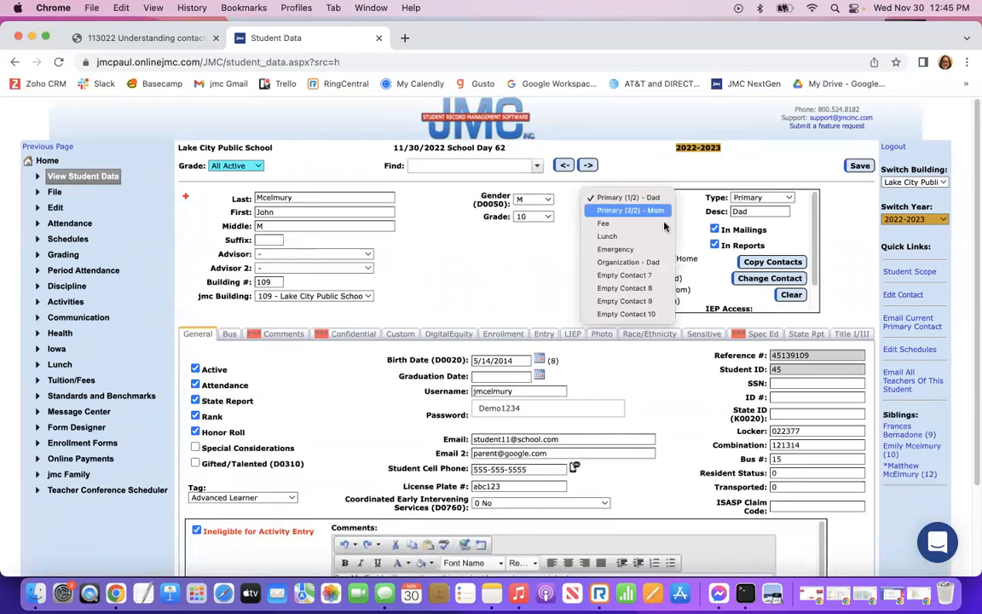
click(662, 209)
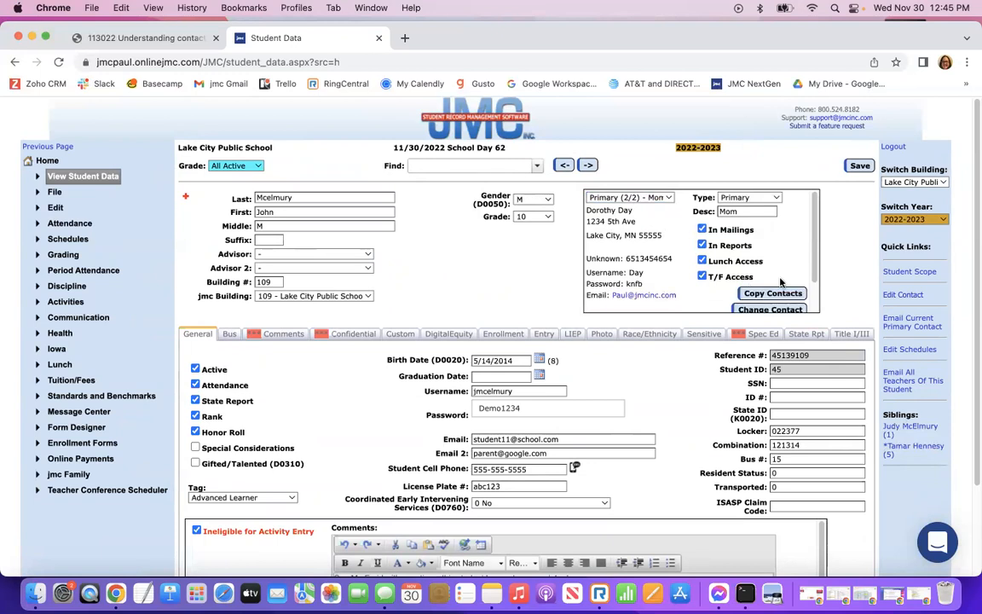
View the Mom contact in Edit Contact, close it, and go to Attendance > Contacts > Edit Contacts.
click(903, 294)
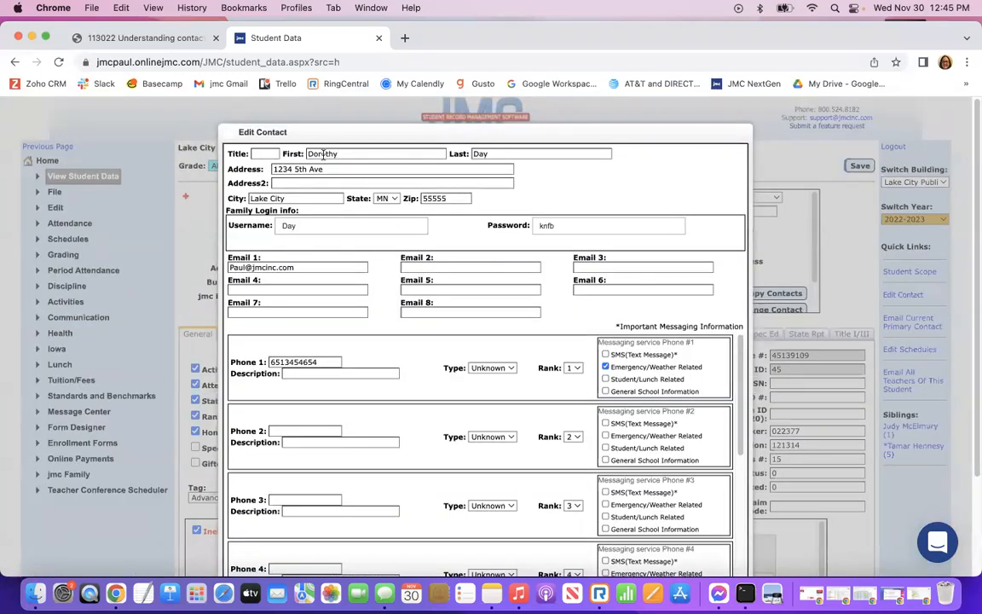
scroll(490, 454, down, 10)
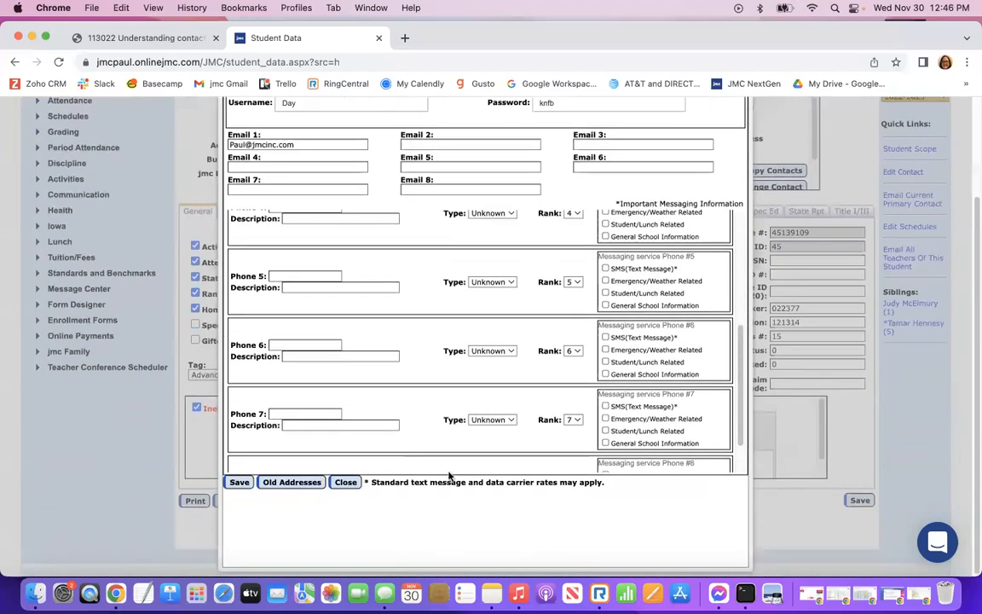
click(353, 484)
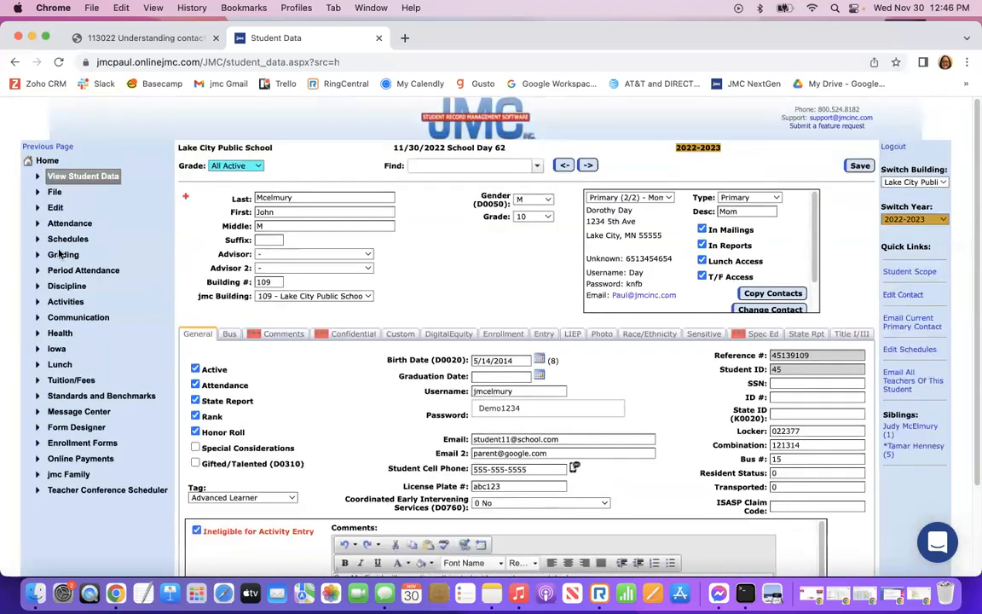
click(60, 226)
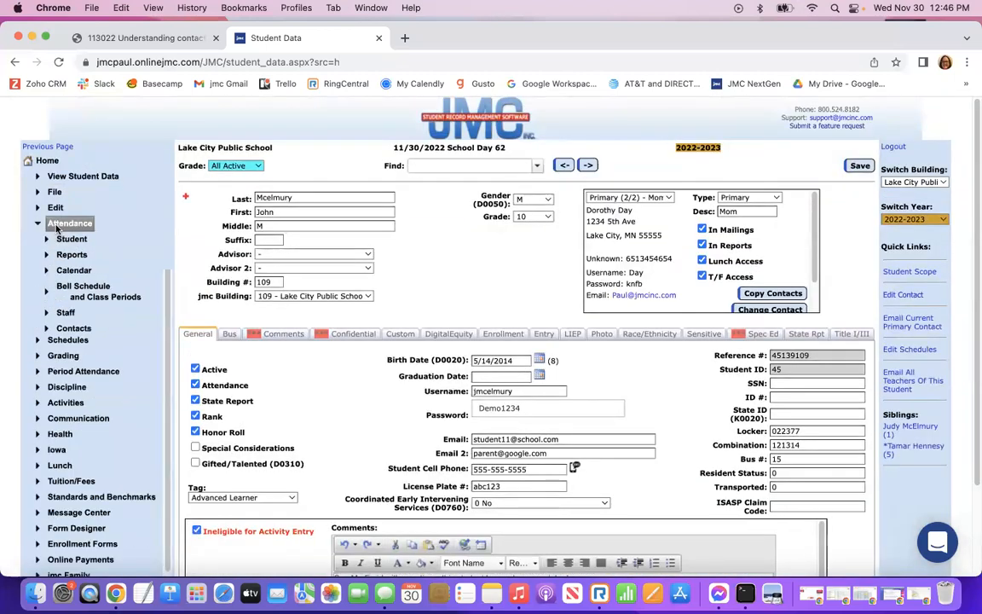
click(73, 327)
click(90, 344)
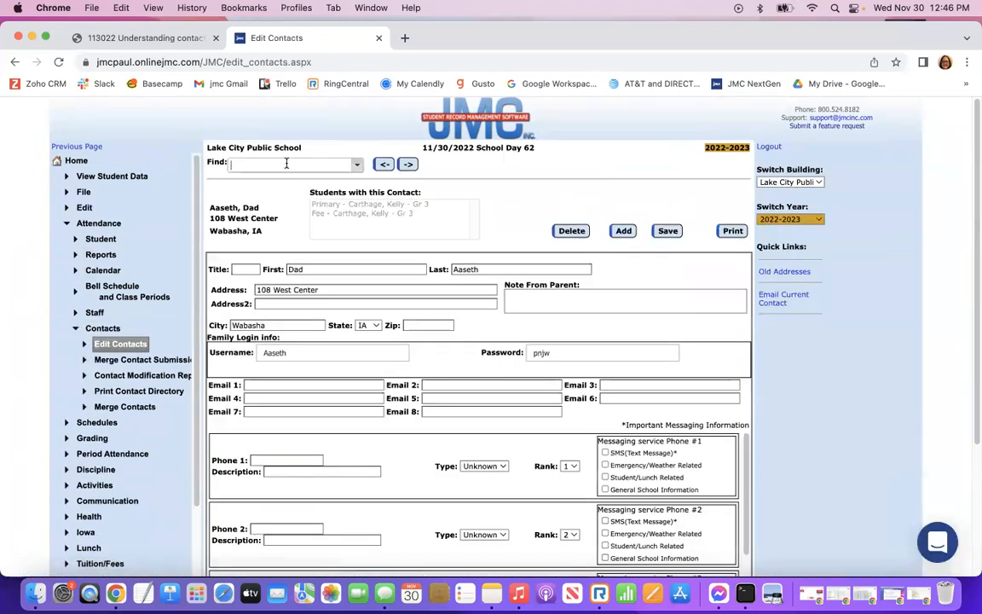
Find the Mom contact by last name and scroll its Students with this Contact list.
text(day)
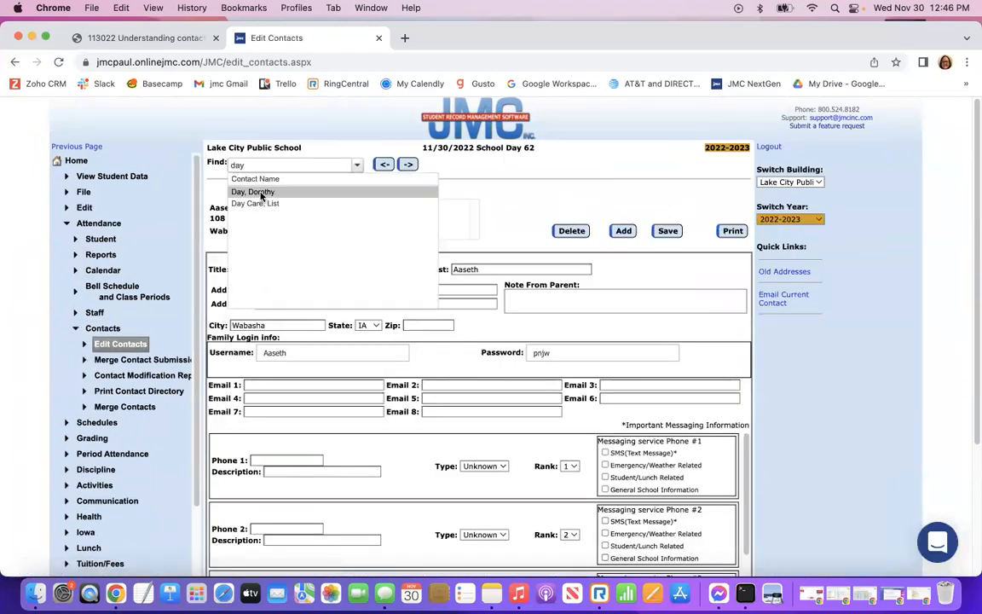
click(262, 192)
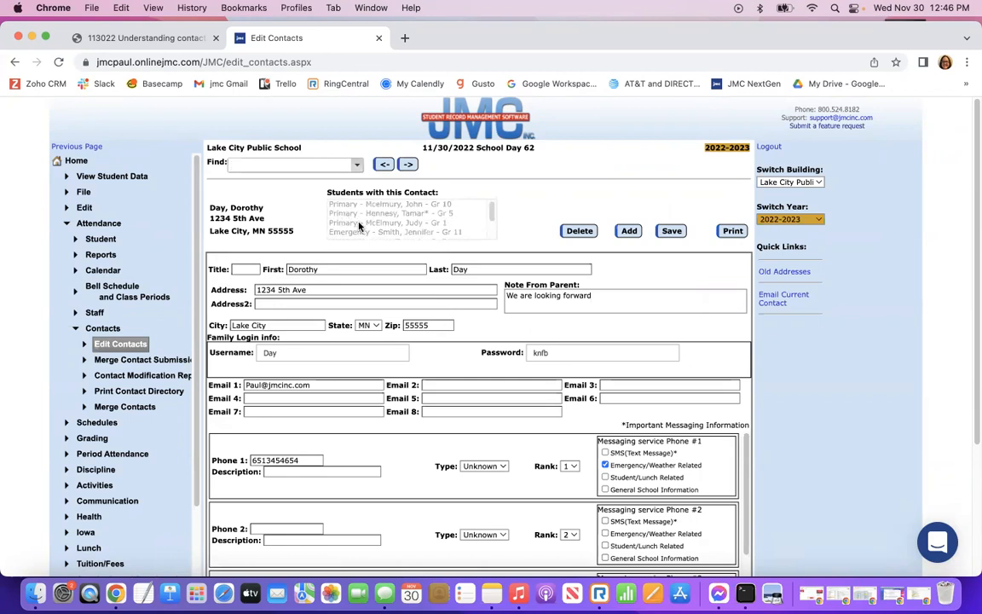
scroll(490, 213, down, 3)
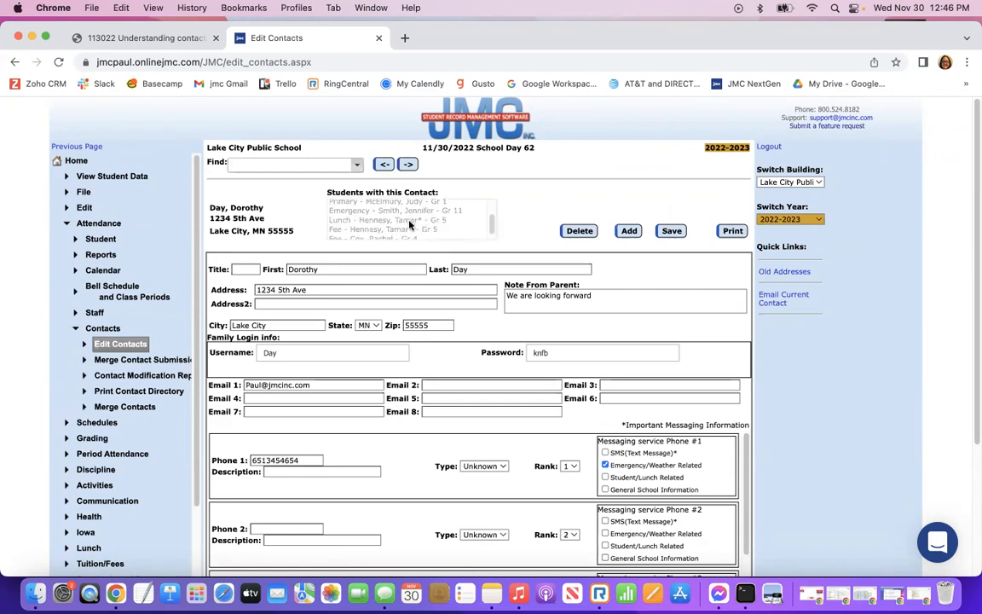
drag(490, 223, 490, 193)
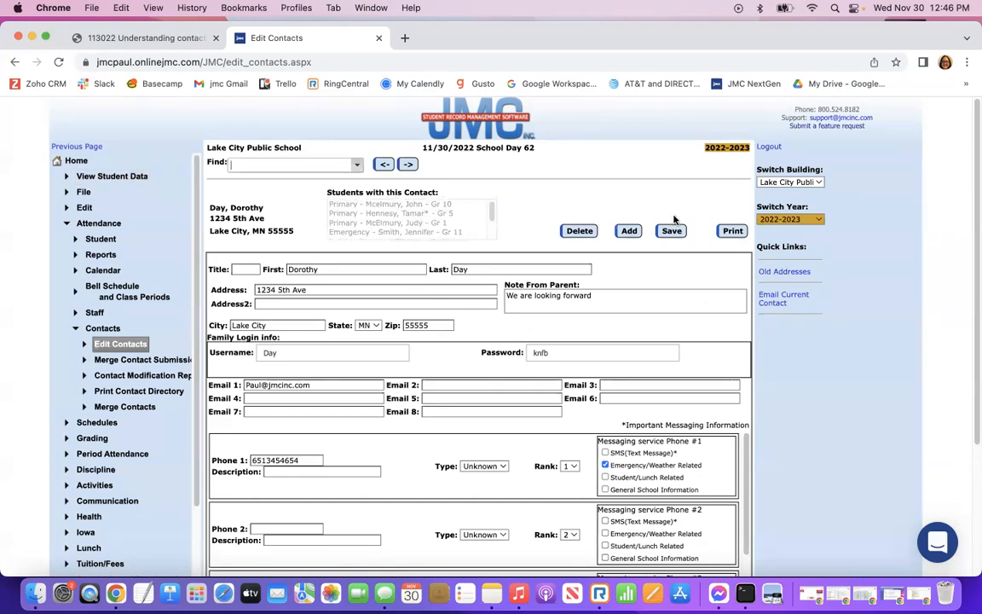
Attach an existing contact found by searching 'sm' to the student's empty seventh contact slot.
click(97, 177)
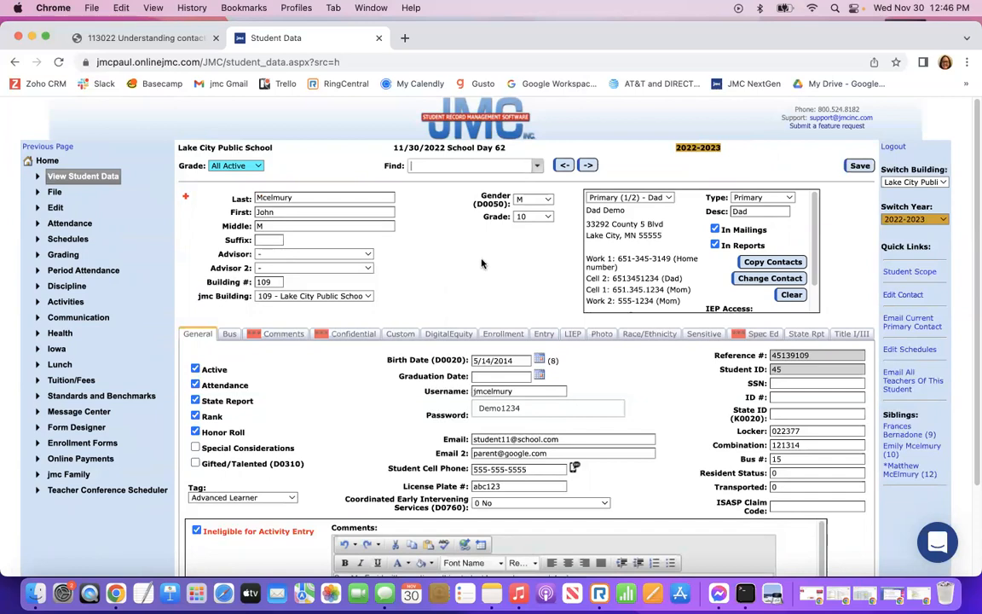
click(669, 198)
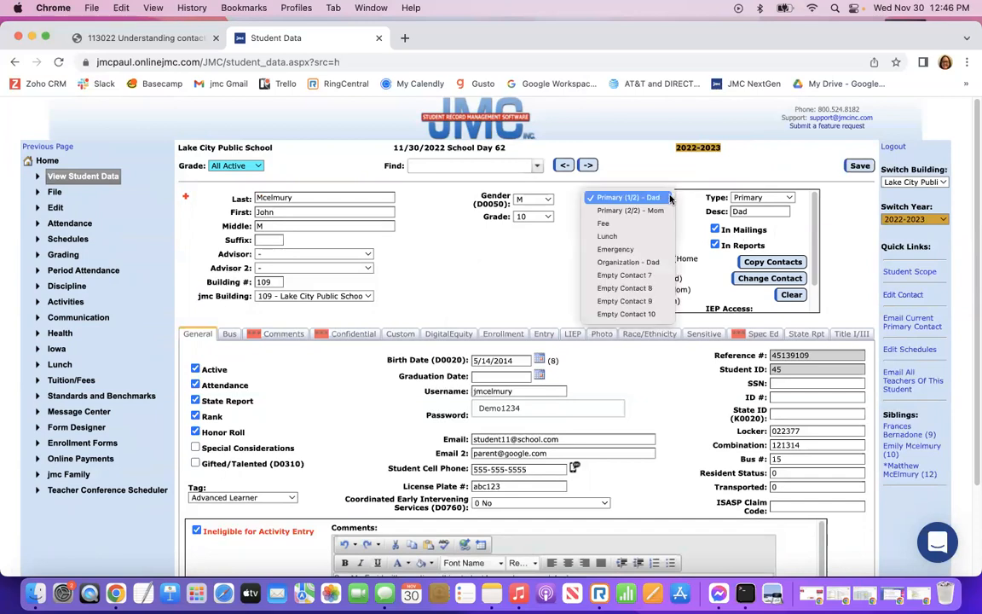
click(609, 276)
click(770, 278)
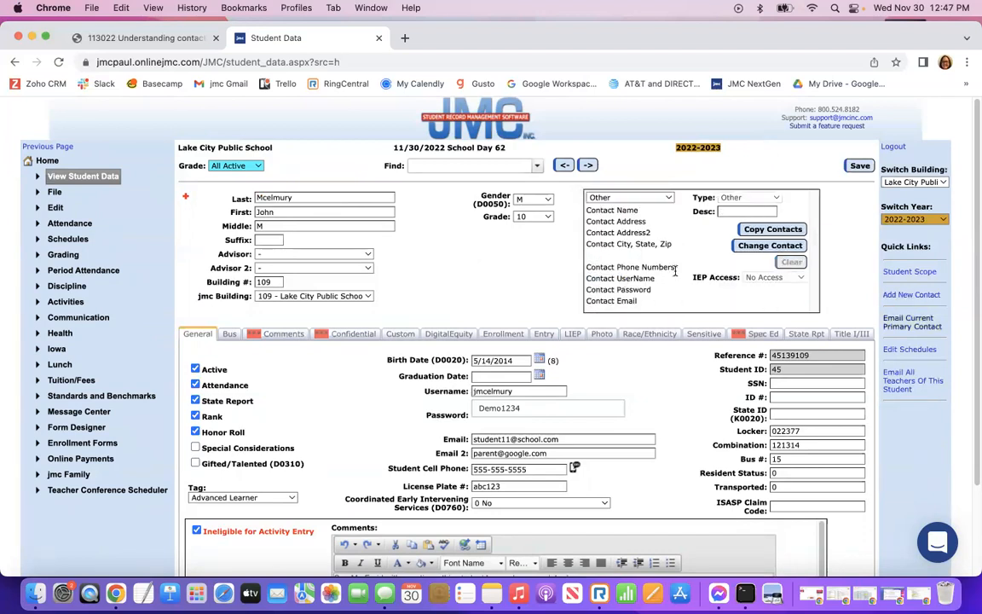
click(784, 249)
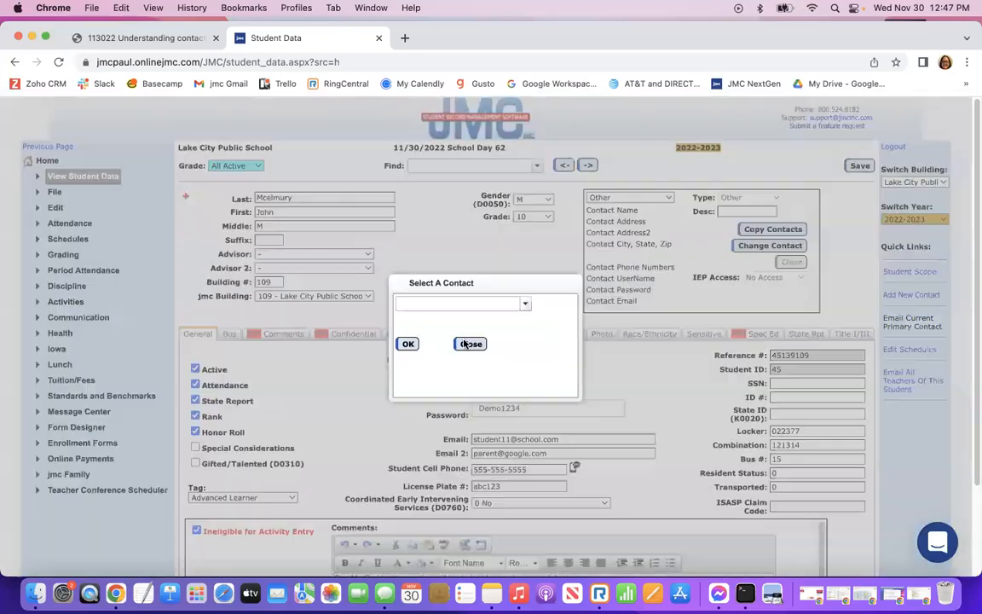
click(414, 302)
text(sm)
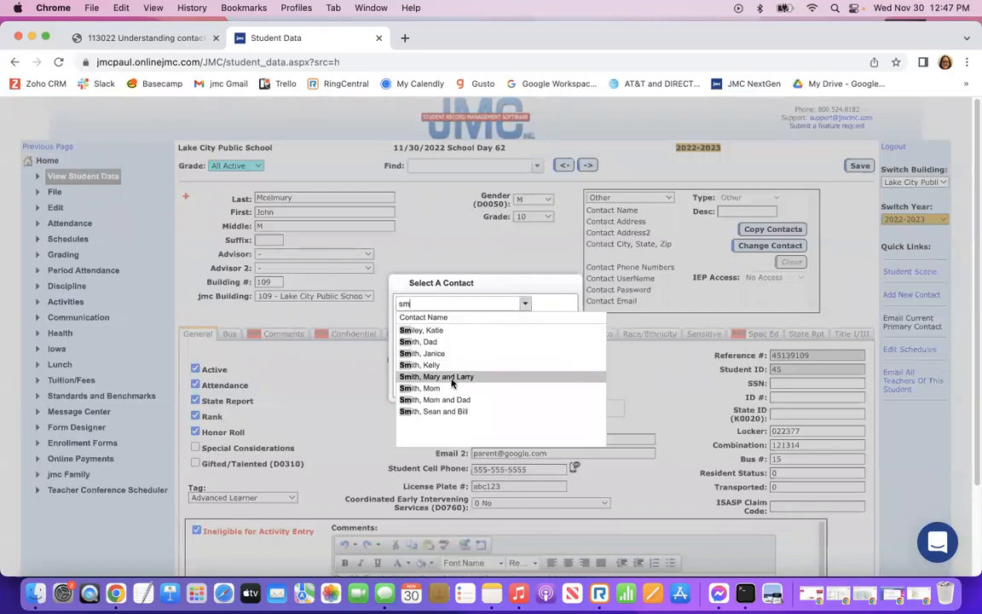
click(435, 410)
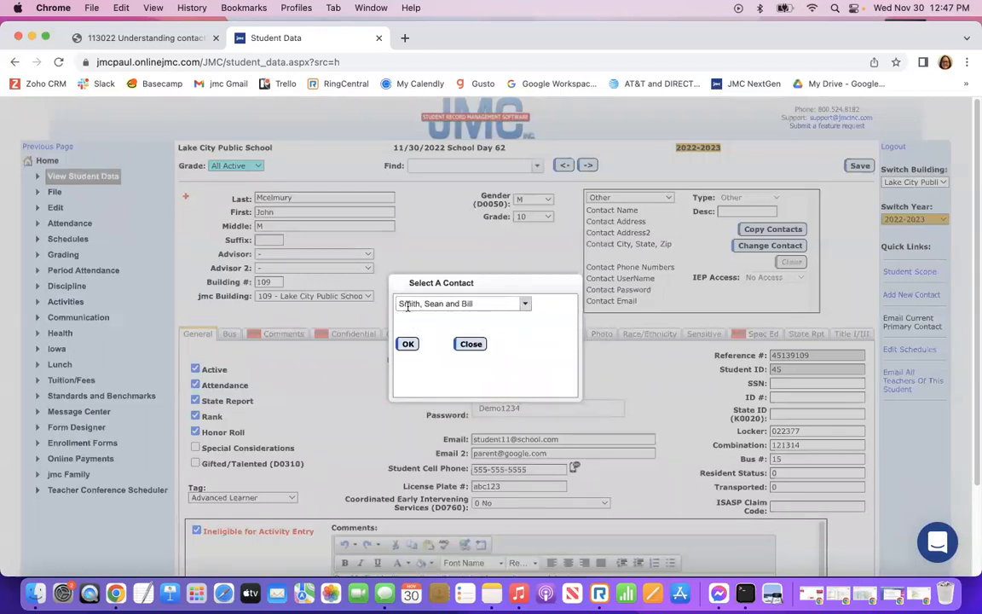
click(407, 344)
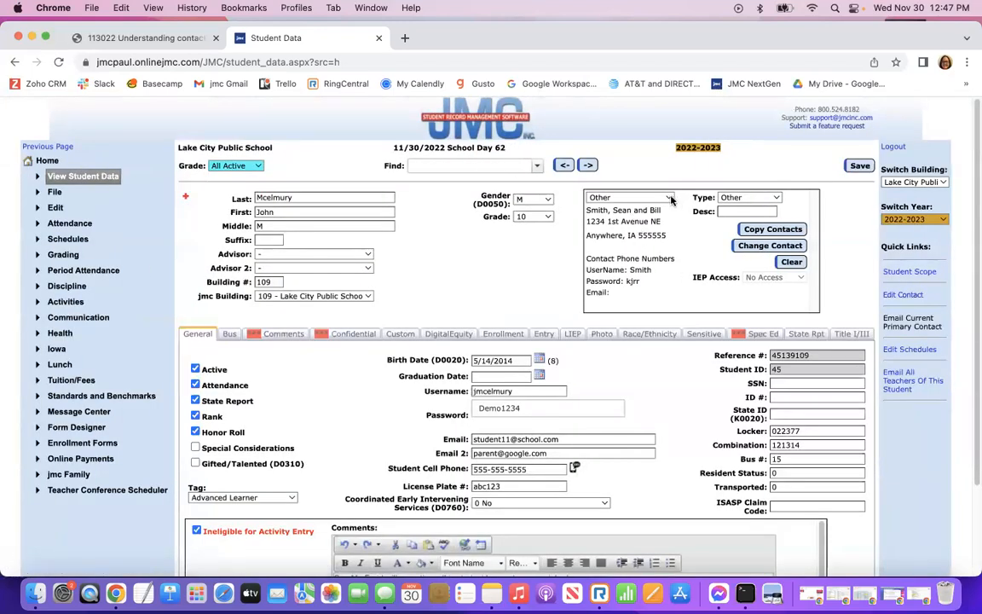
Make the attached contact an Emergency contact described as 'friends' and save it.
click(748, 198)
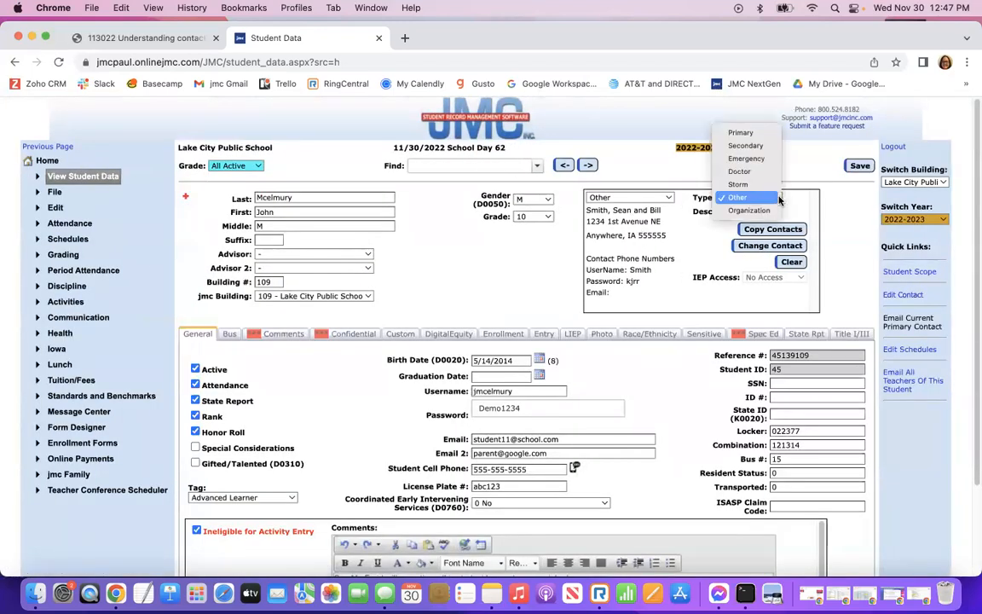
click(745, 158)
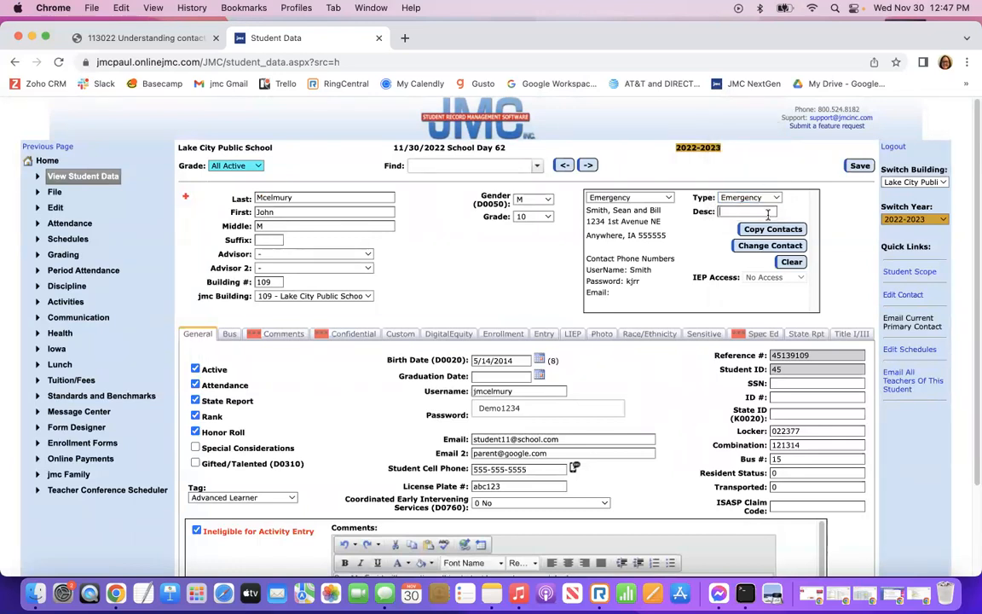
text(friends)
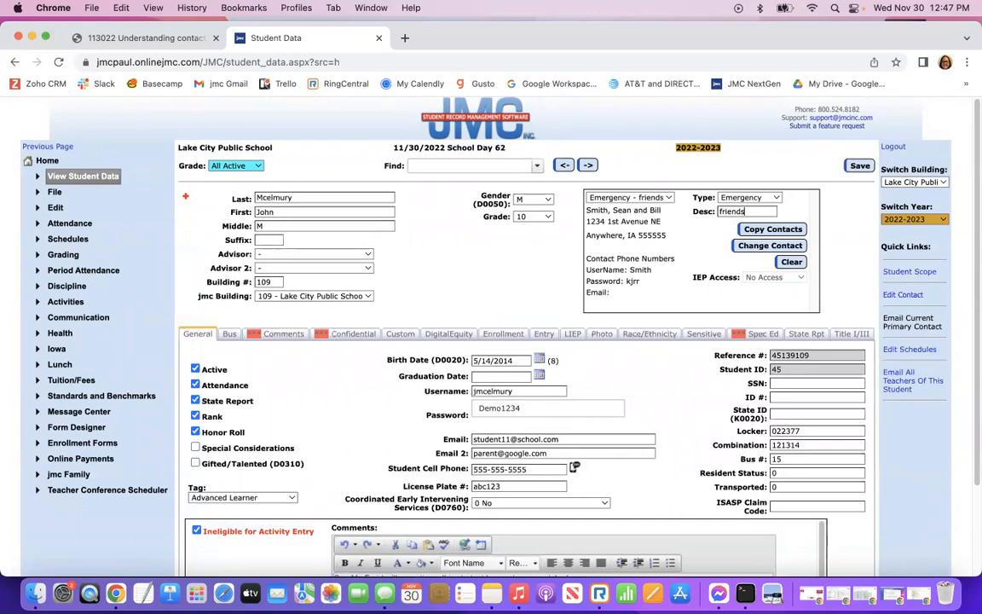
click(859, 167)
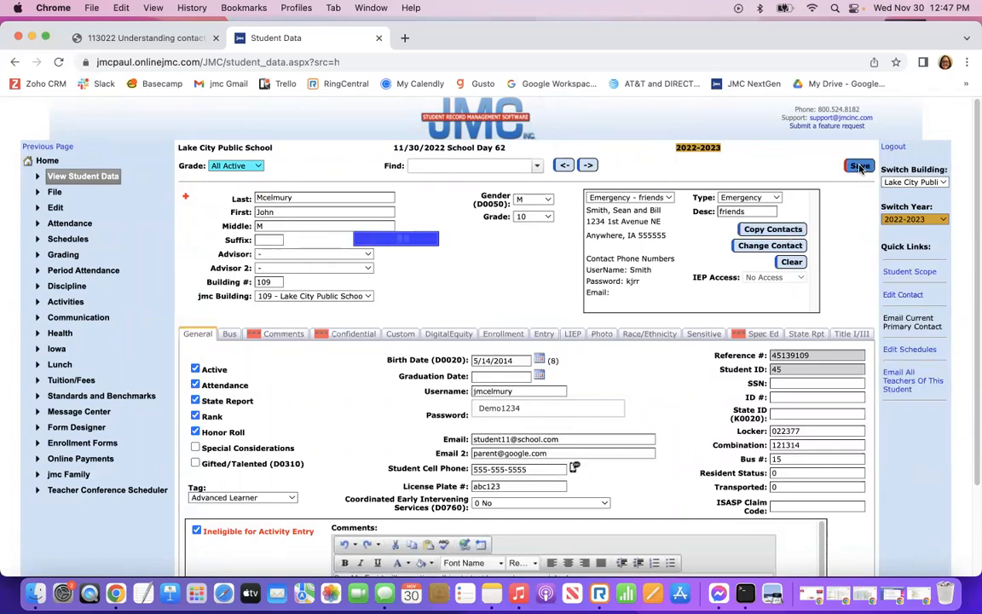
Change the student's Emergency contact description to Grandpa and save it.
click(668, 198)
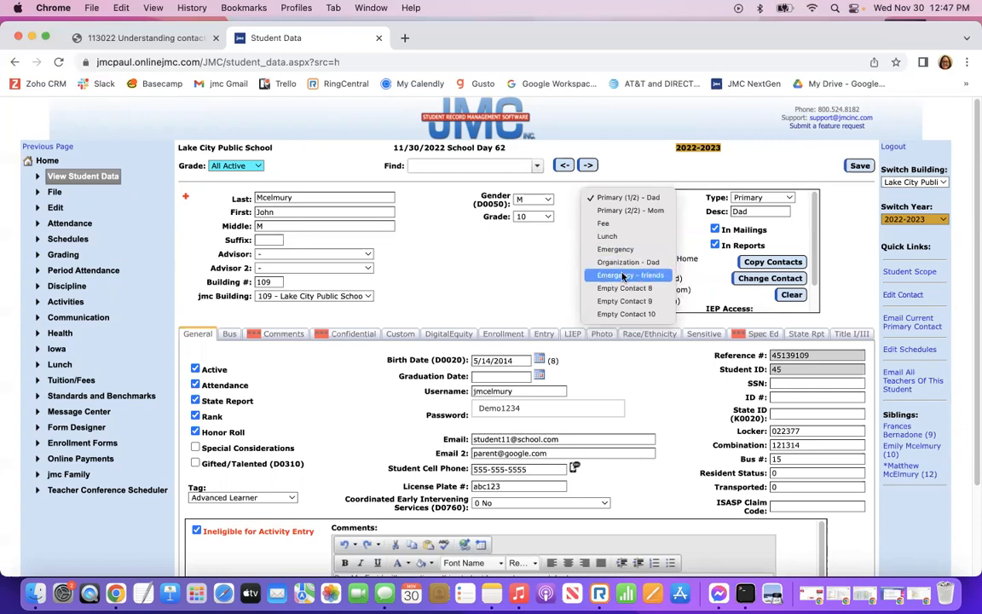
click(602, 249)
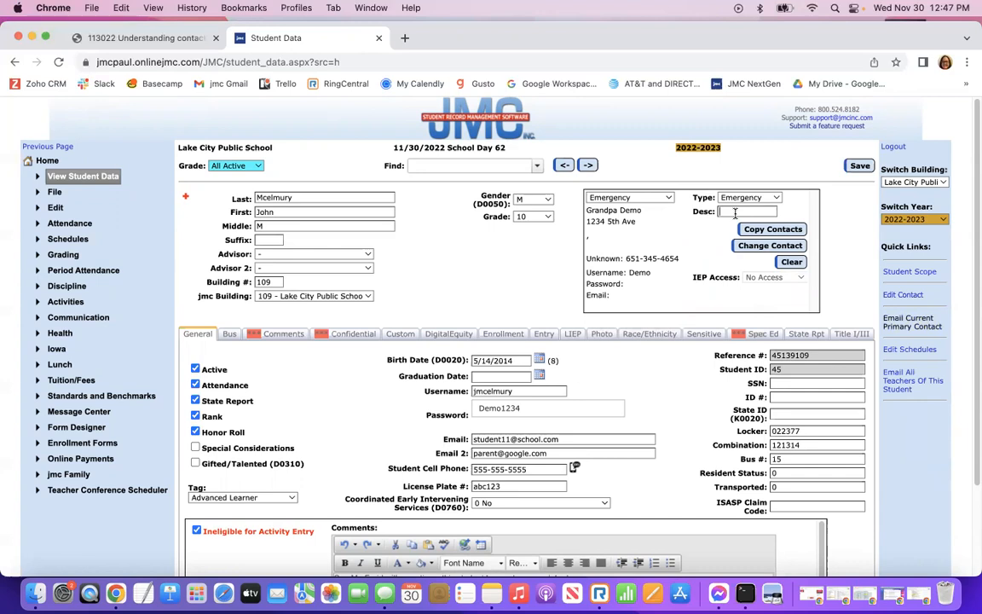
click(736, 212)
text(Grand)
click(865, 167)
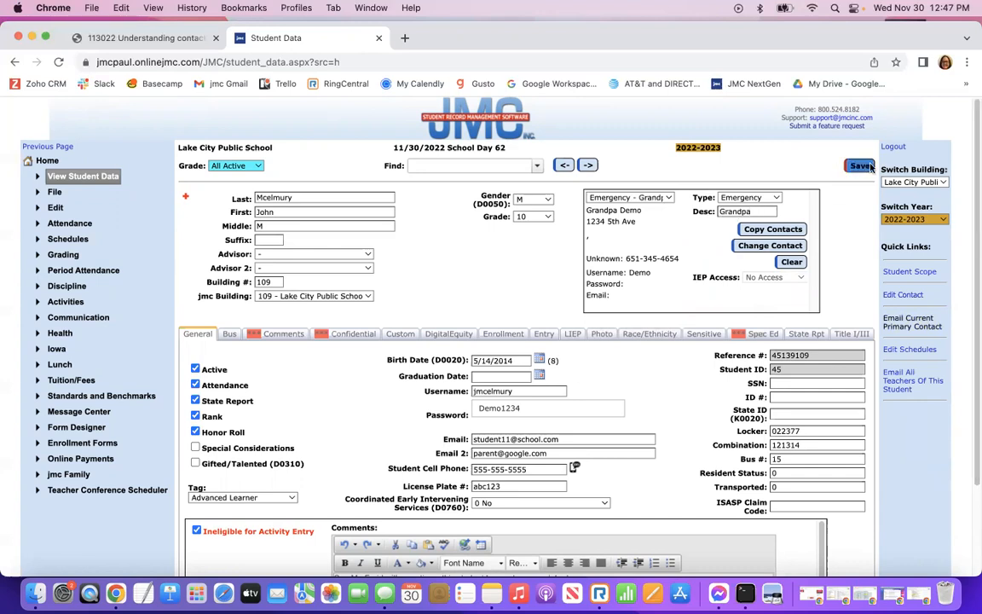
Switch the student record to empty contact slot 8.
click(670, 199)
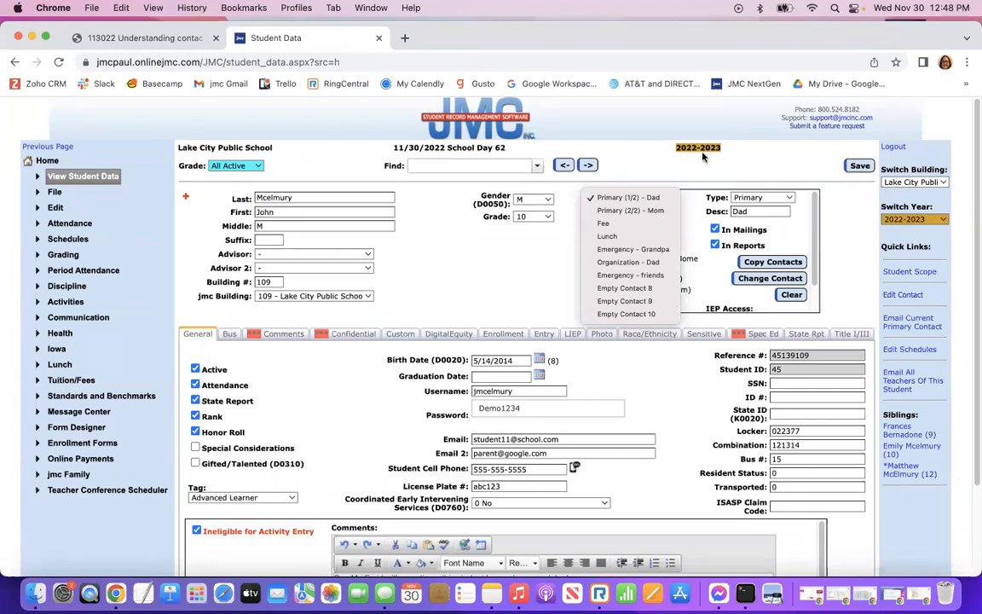
click(518, 267)
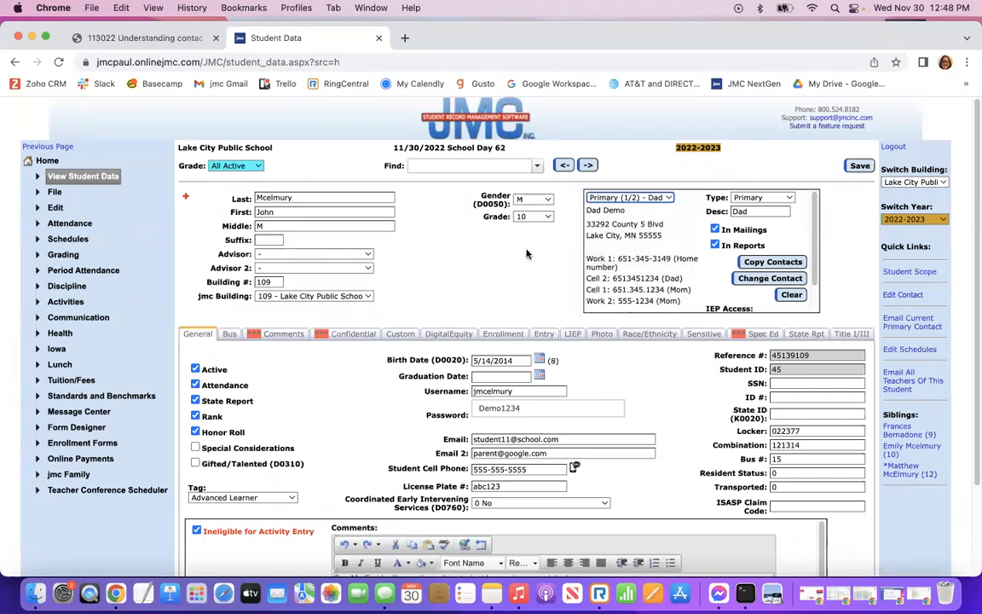
click(670, 199)
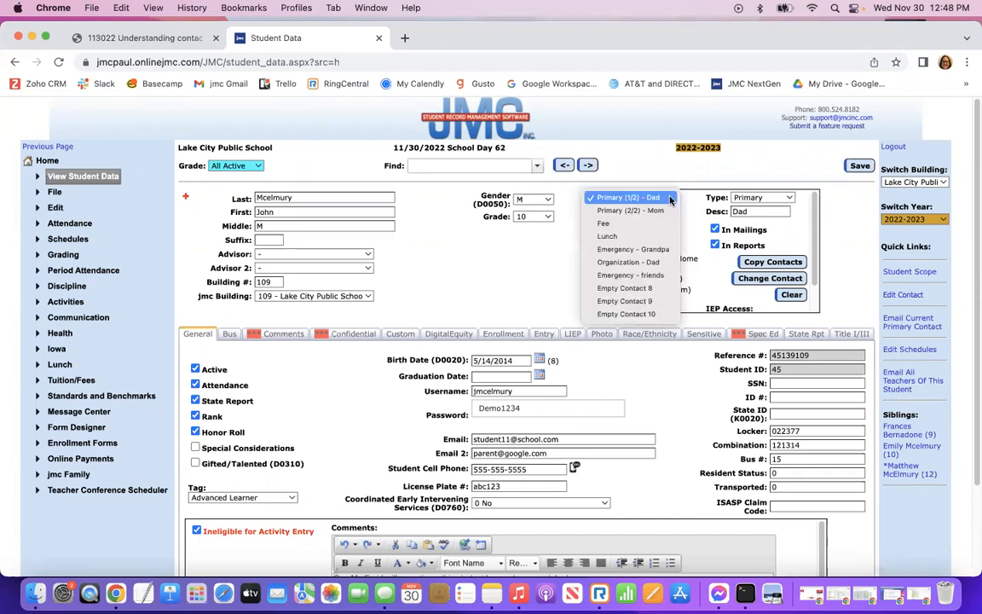
click(608, 289)
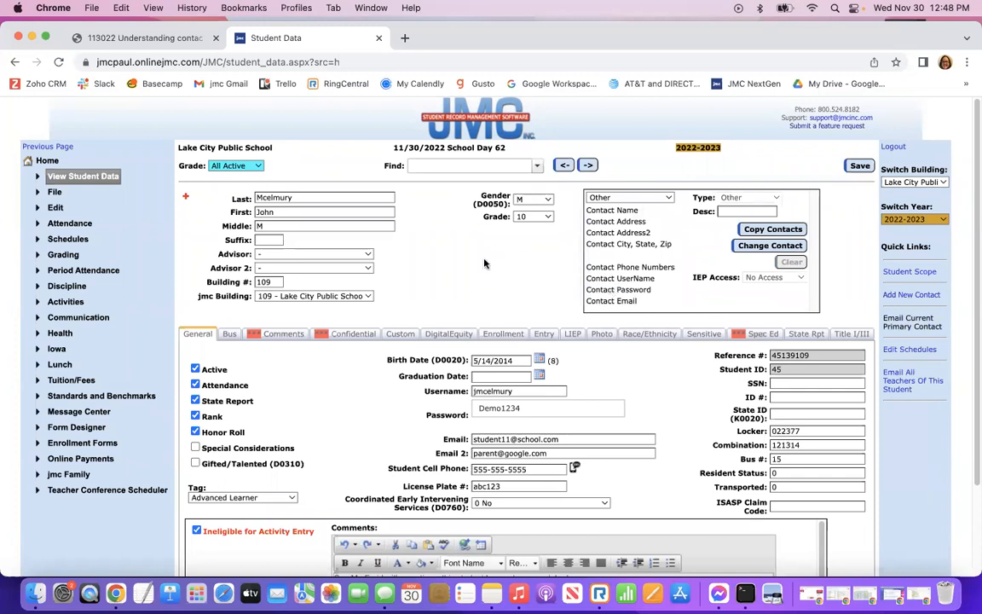
Start a new contact, entering the contact's name and city.
click(911, 296)
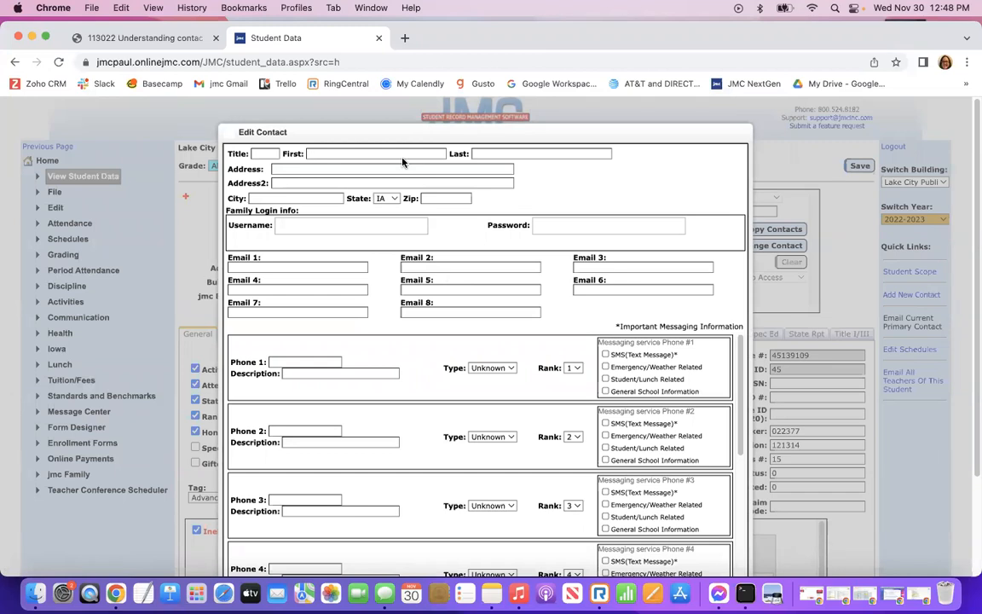
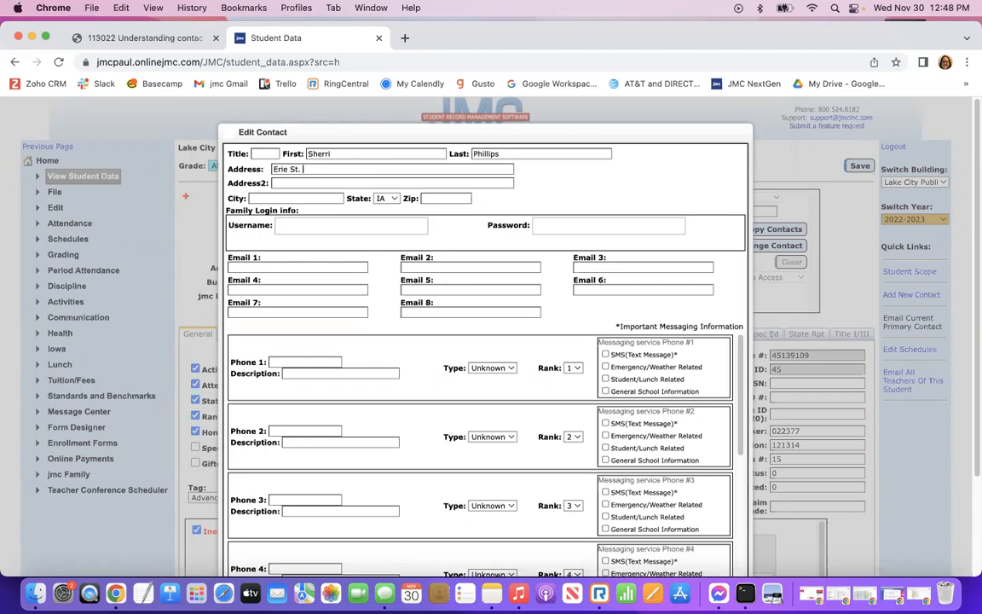
key(Tab)
key(Tab)
text(Ra)
key(Tab)
key(Tab)
Enter the contact's first phone number as a Home phone and save the new contact.
click(298, 267)
click(339, 364)
text(phn)
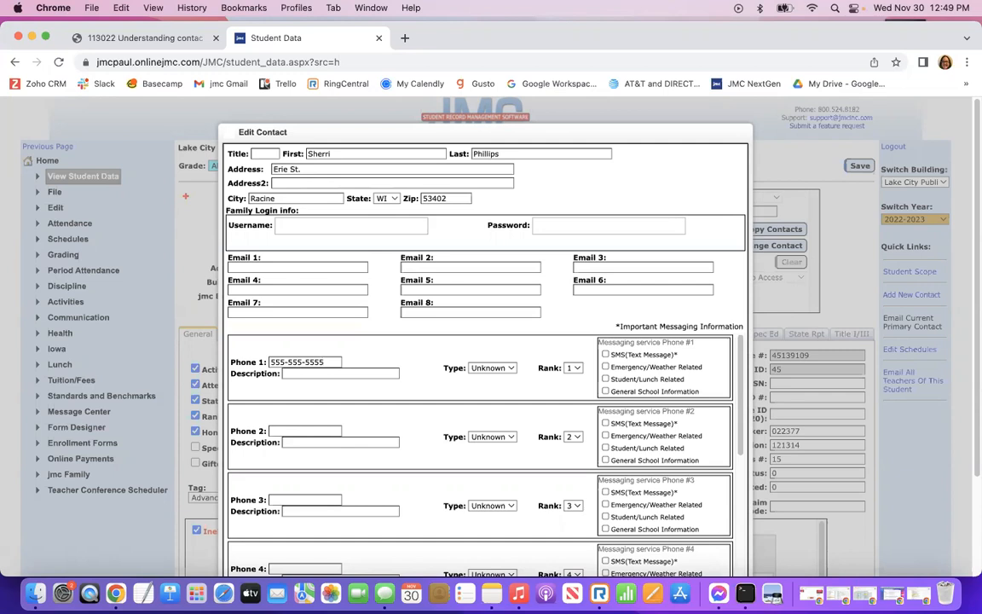
click(495, 367)
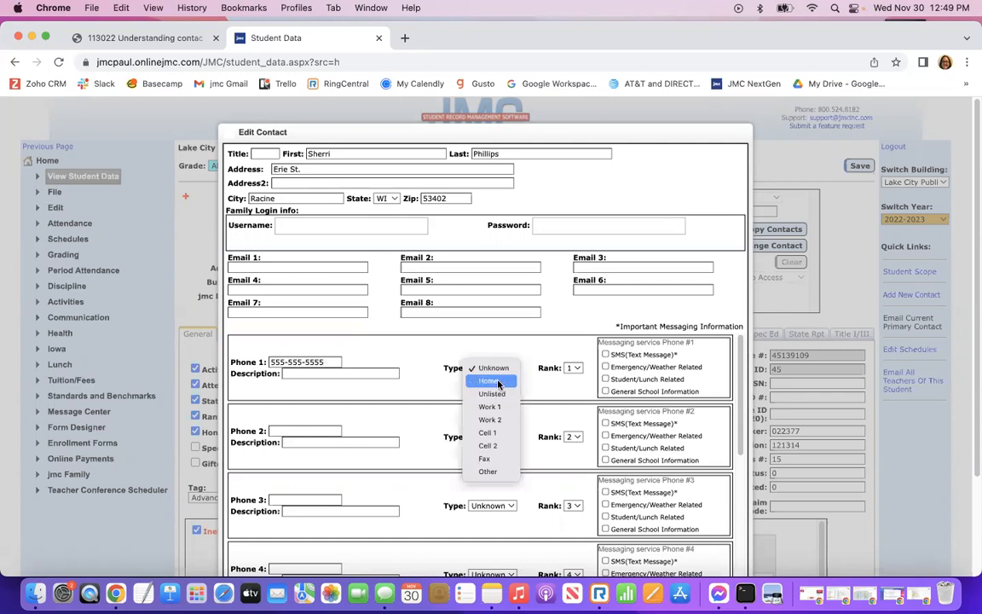
click(498, 384)
scroll(494, 401, down, 3)
scroll(844, 436, down, 2)
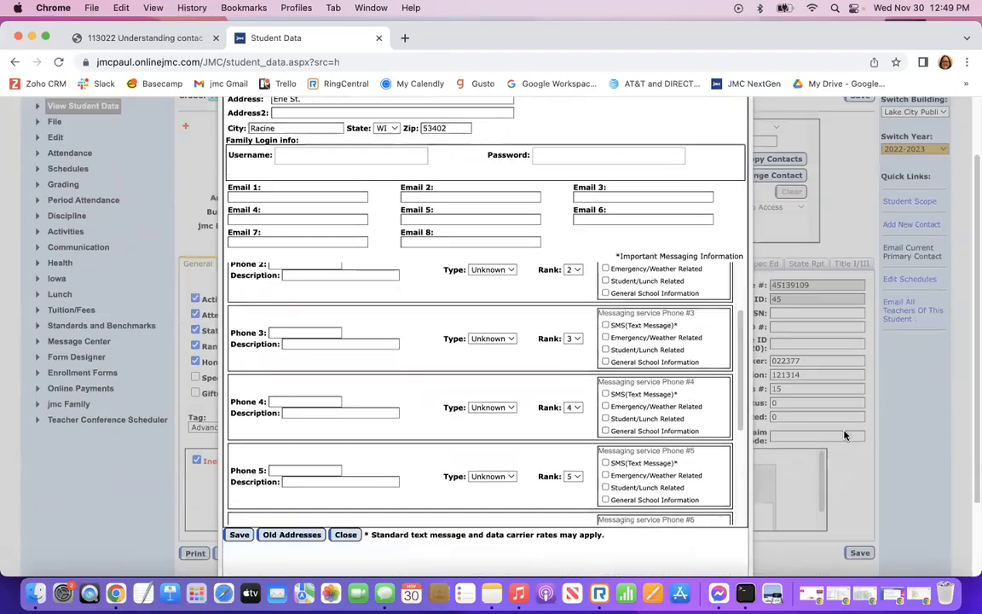
scroll(844, 436, down, 2)
click(237, 483)
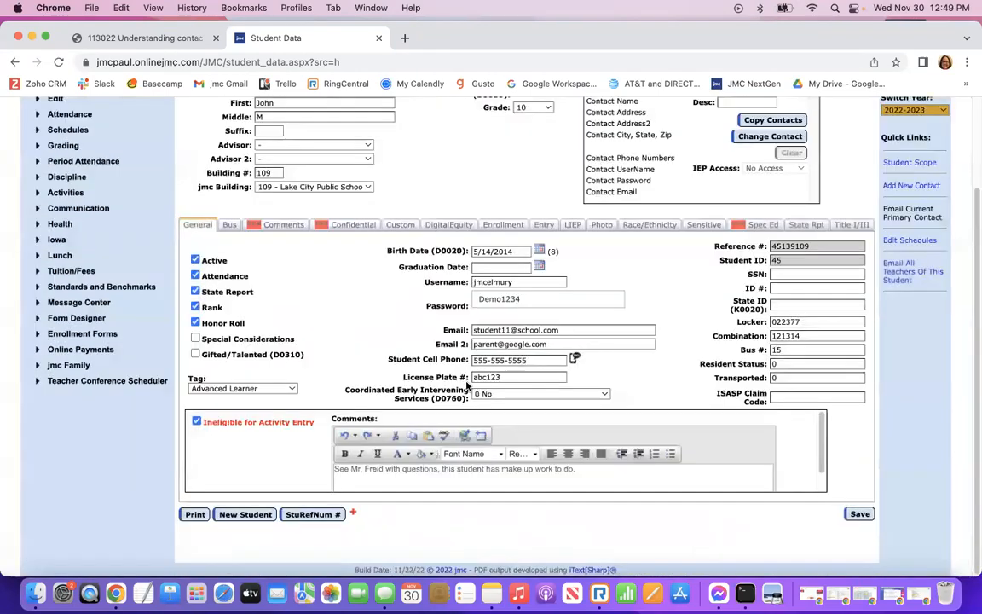
Set the new contact as an Emergency contact with description 'Aunt' and save it.
scroll(421, 275, up, 3)
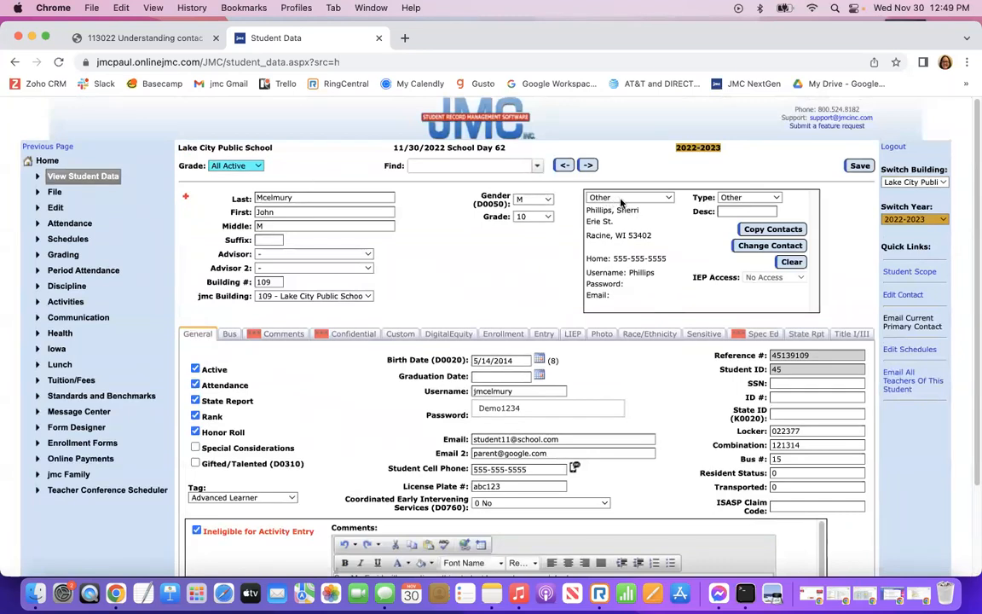
click(775, 198)
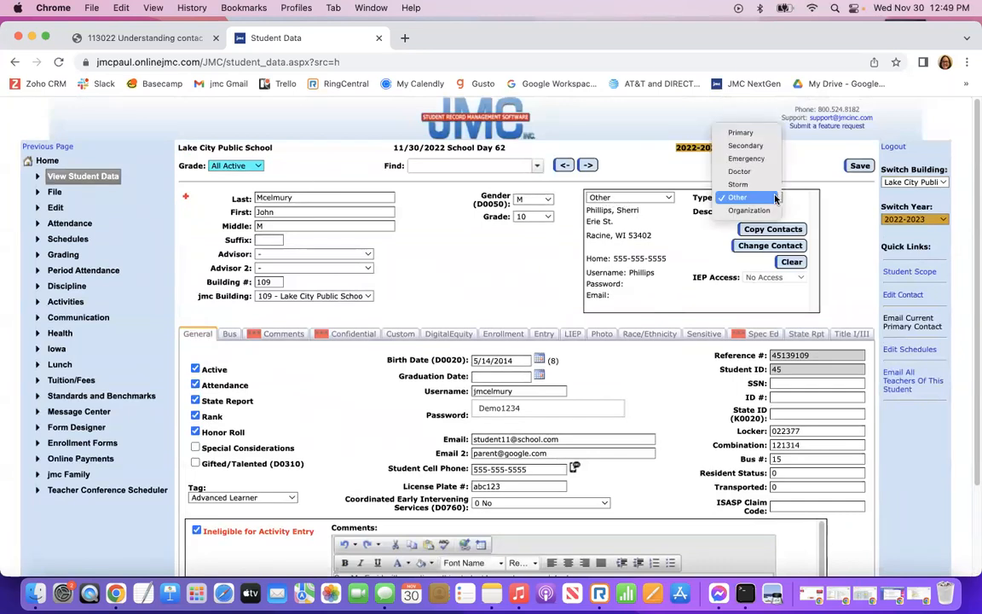
click(752, 160)
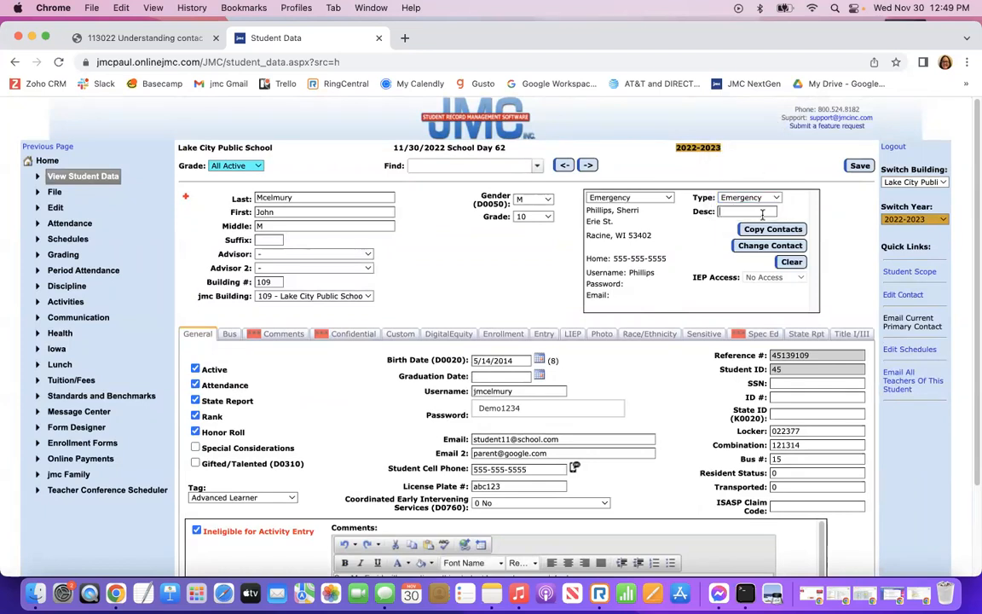
text(Aunt)
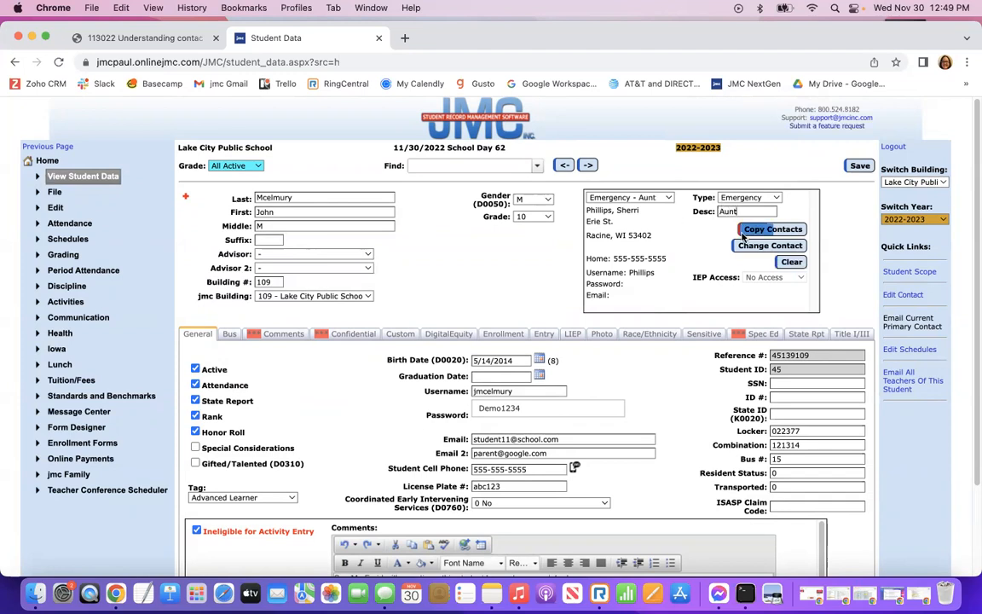
click(859, 166)
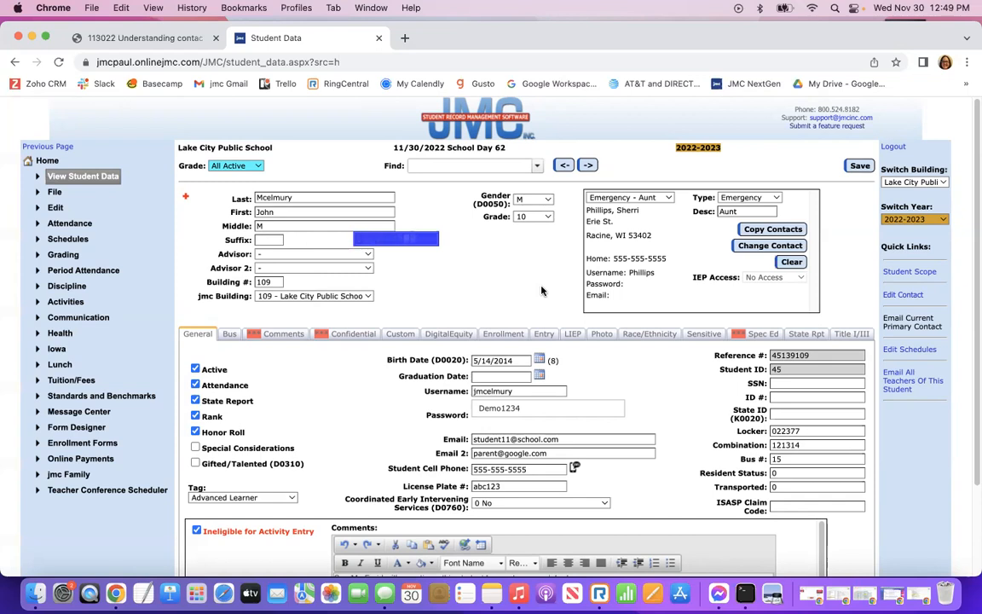
click(669, 198)
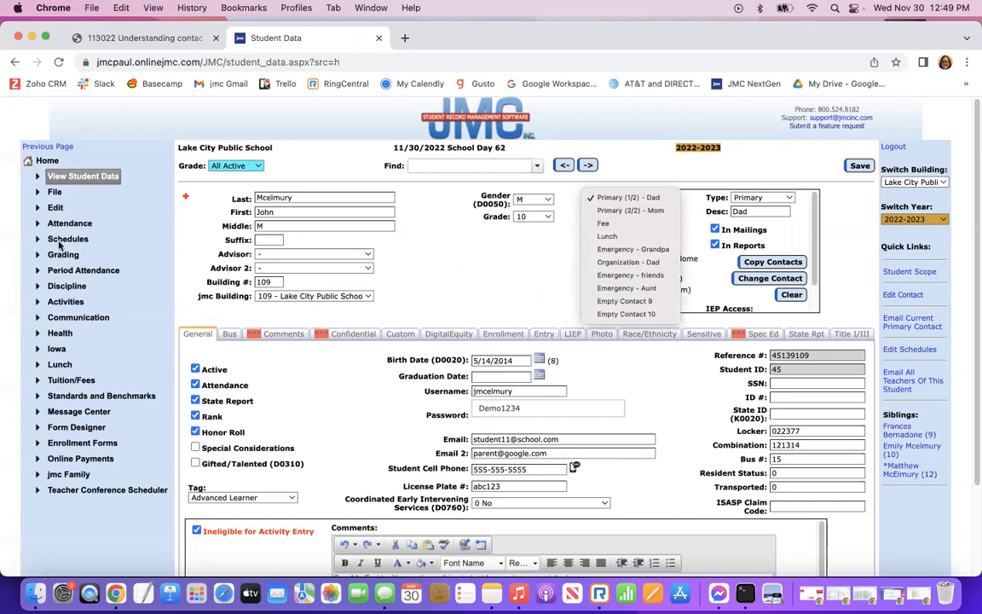
Go to Attendance > Contacts > Merge Contacts in the navigation.
click(48, 161)
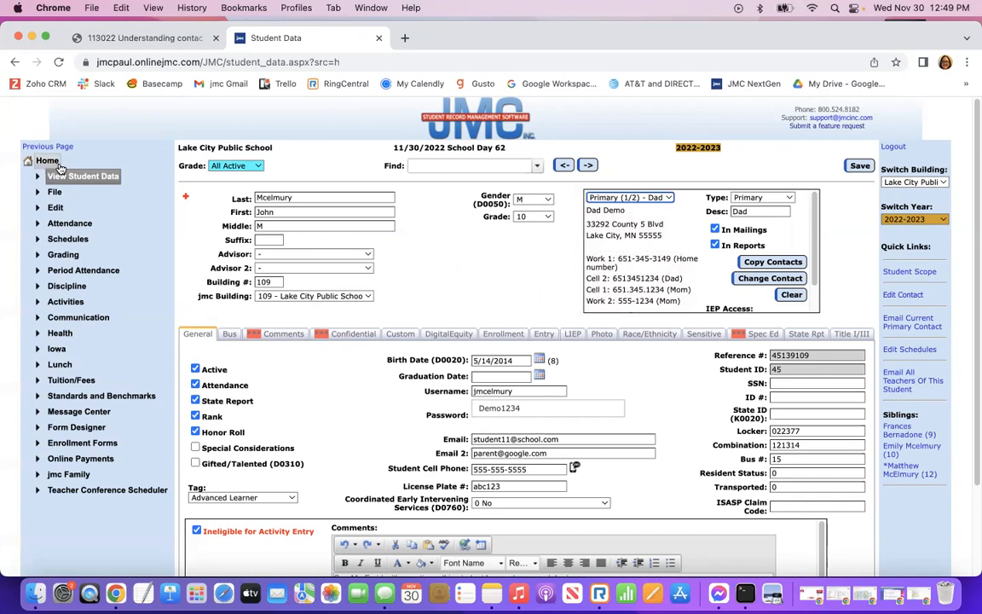
click(69, 222)
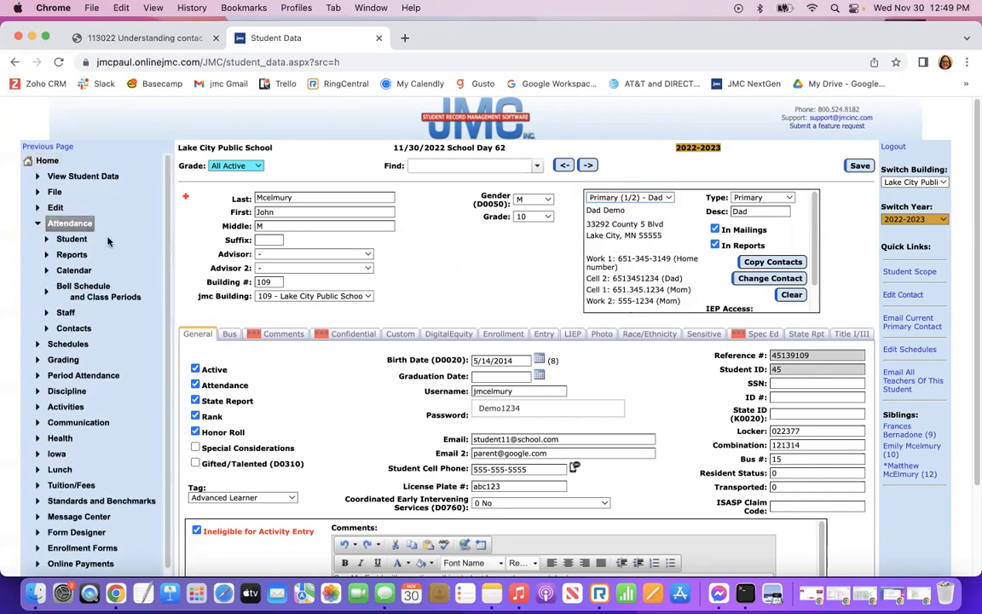
click(74, 327)
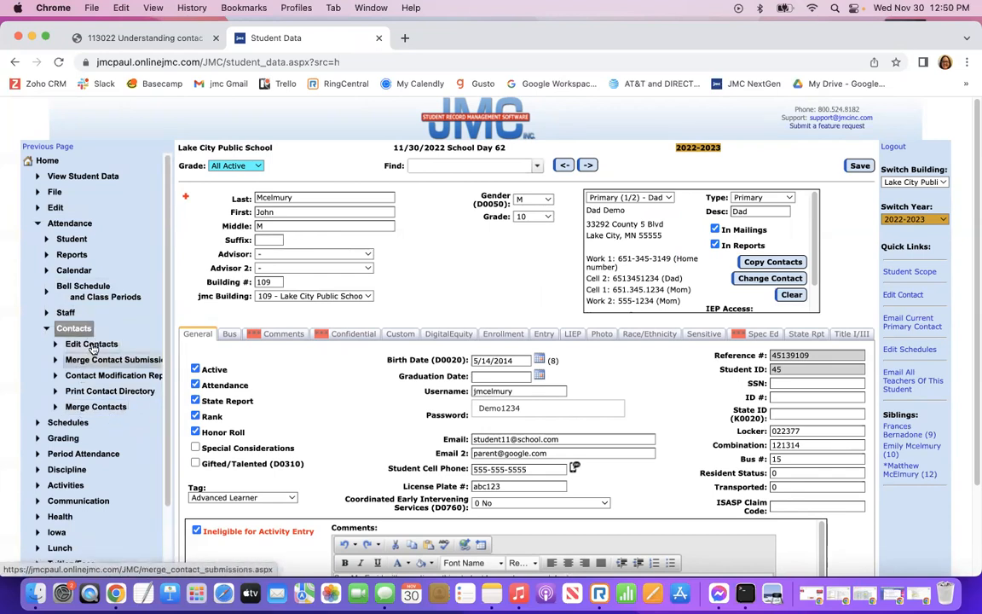
click(78, 408)
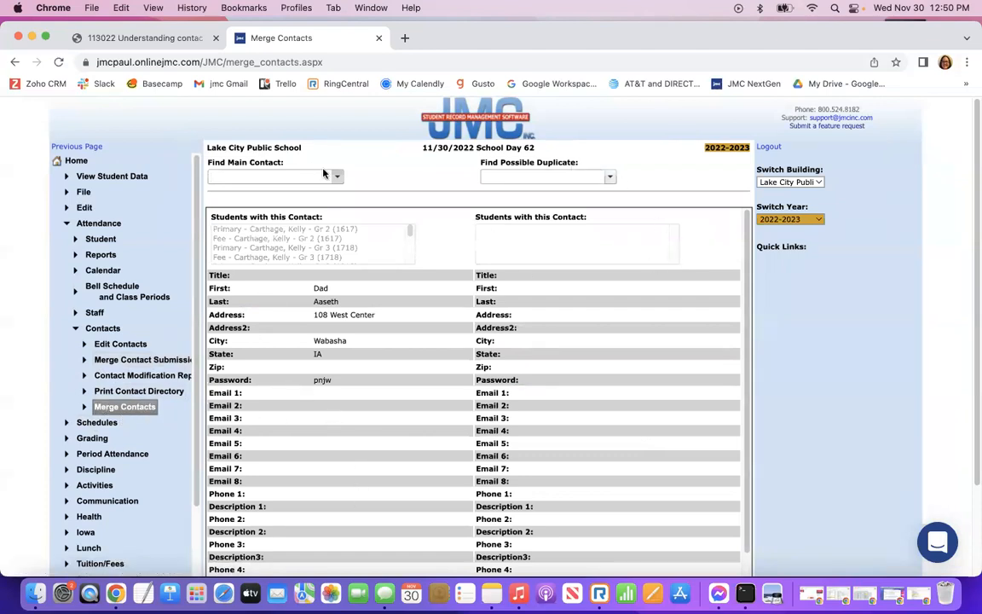
Choose DEMO DAD as the main contact and a Mom/Dad contact as the possible duplicate.
text(dad)
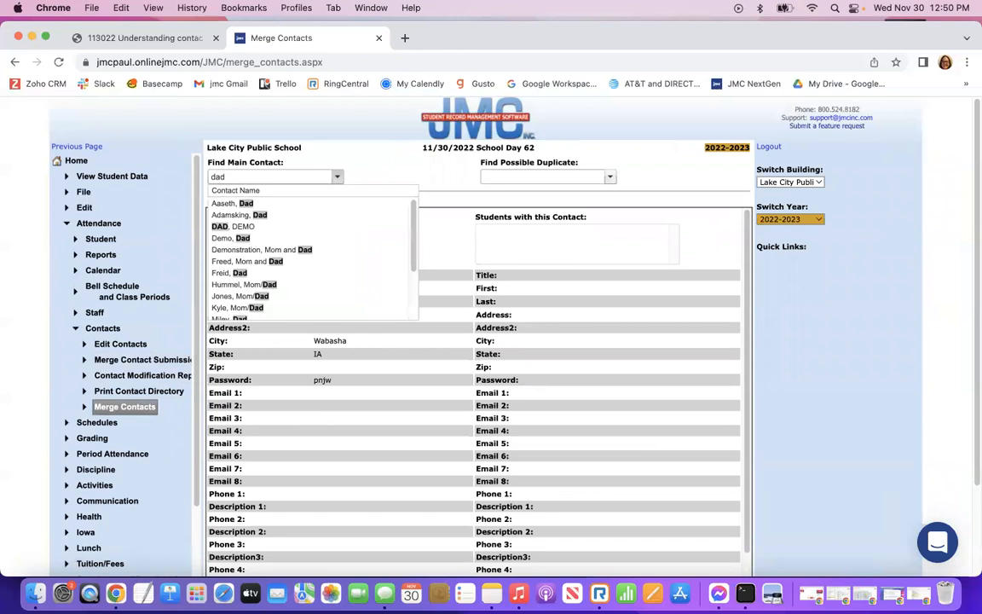
click(223, 226)
click(510, 176)
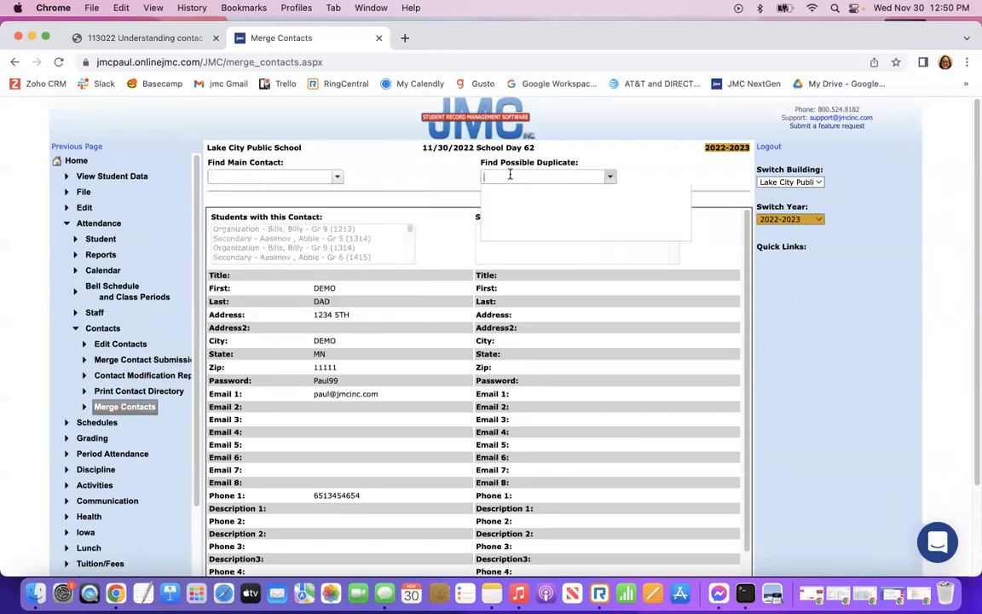
scroll(530, 258, down, 5)
scroll(530, 271, down, 3)
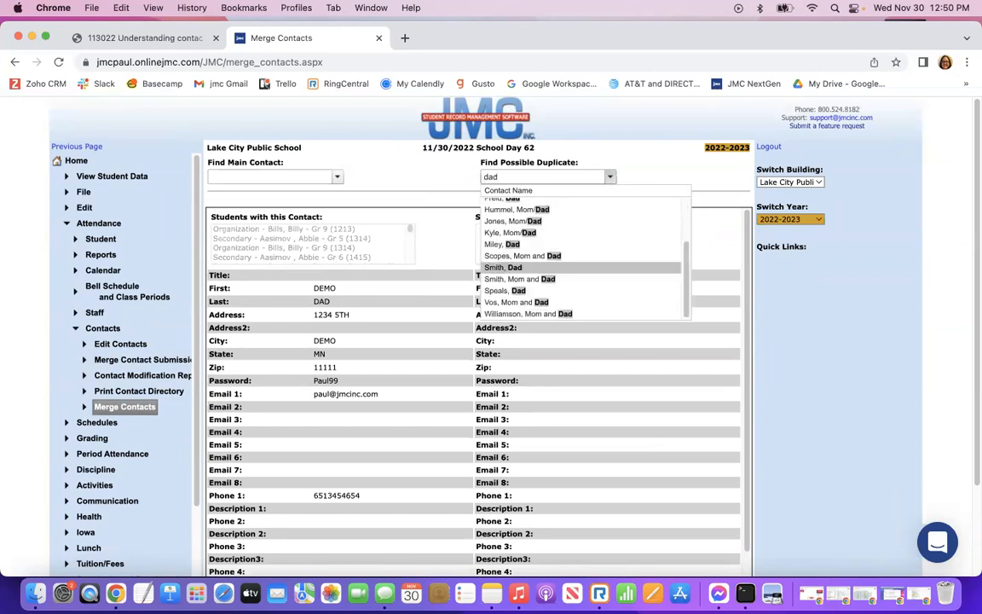
click(503, 220)
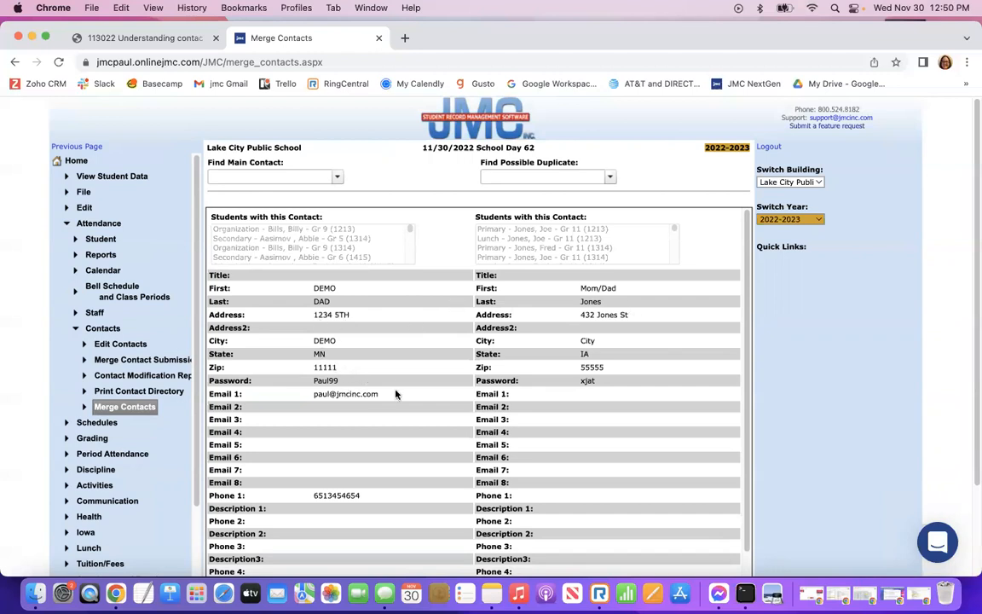
Review the two contacts side by side and try the Merge button.
scroll(345, 434, down, 3)
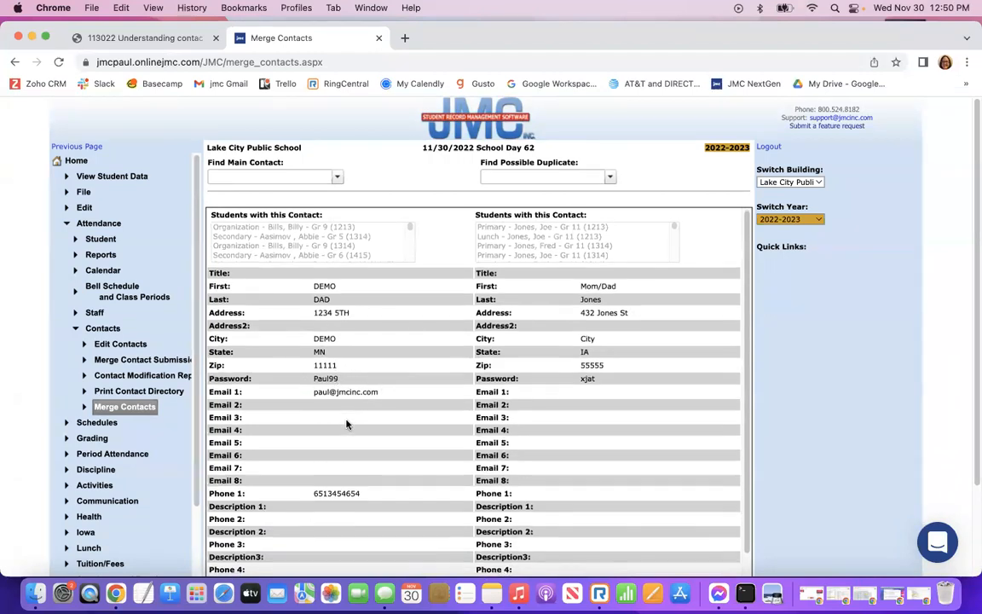
scroll(347, 423, up, 3)
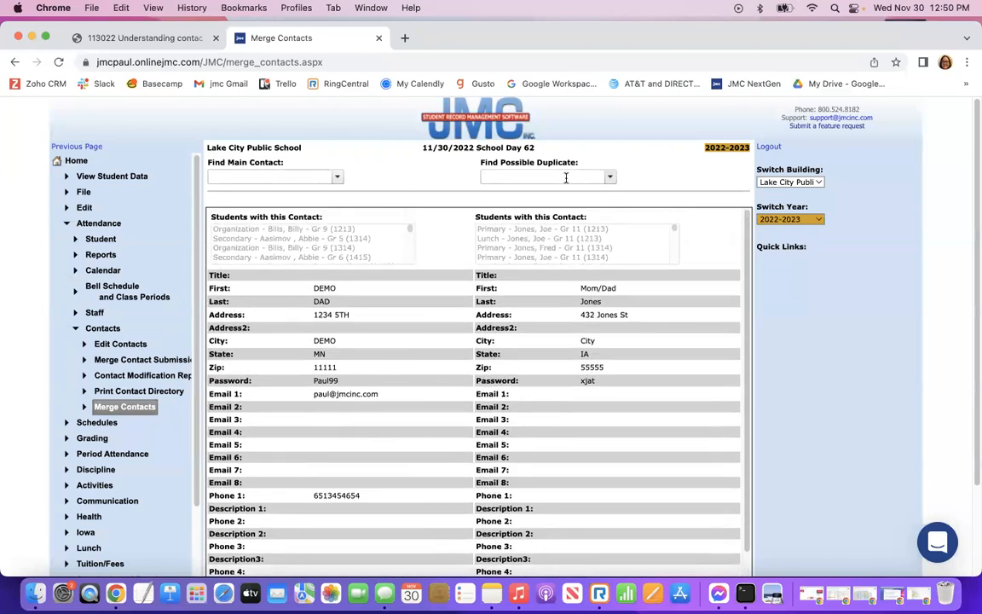
scroll(592, 402, down, 3)
scroll(825, 439, down, 4)
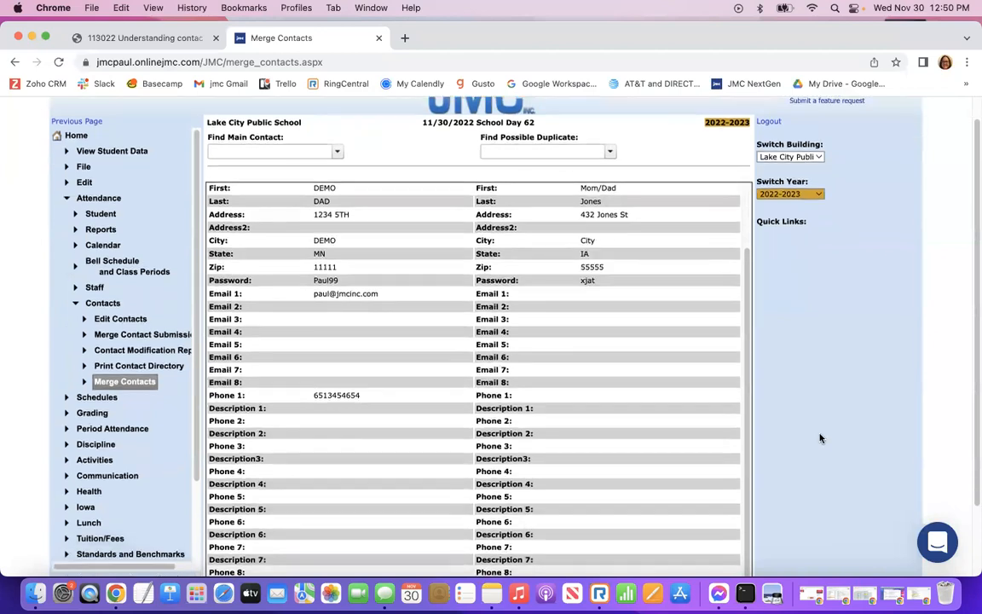
scroll(821, 437, up, 4)
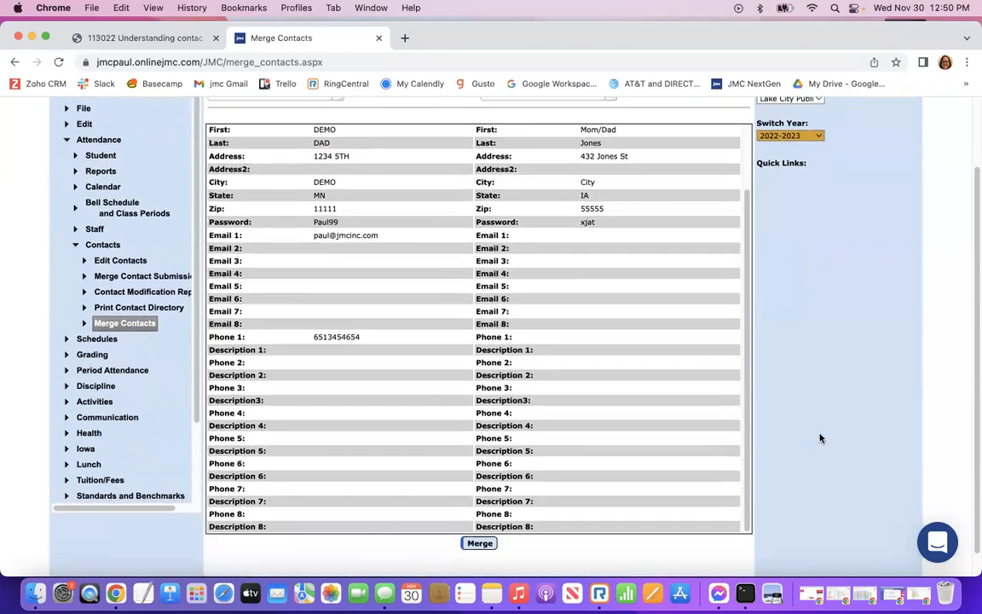
scroll(820, 439, down, 4)
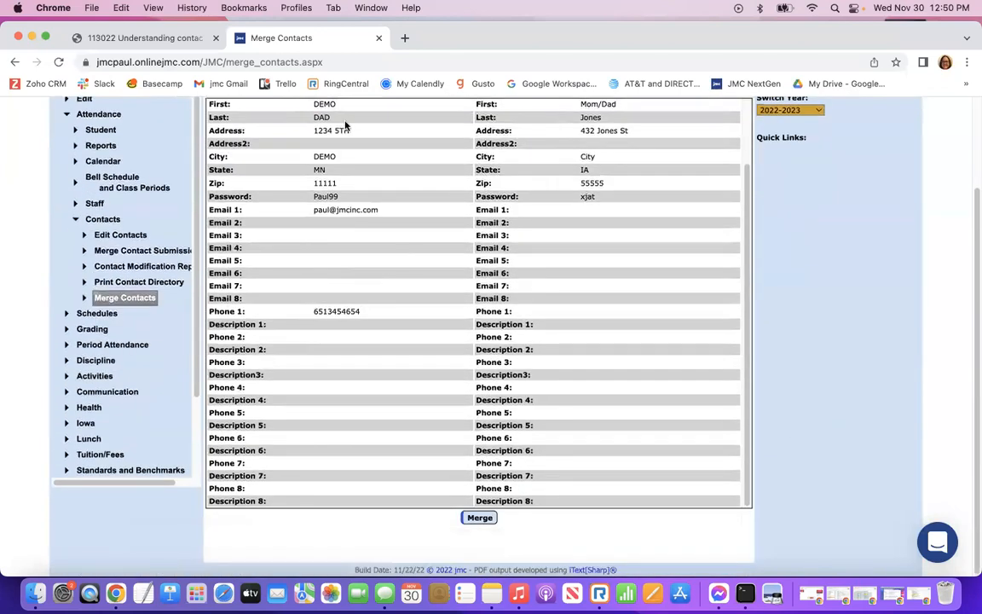
click(481, 520)
scroll(400, 426, up, 3)
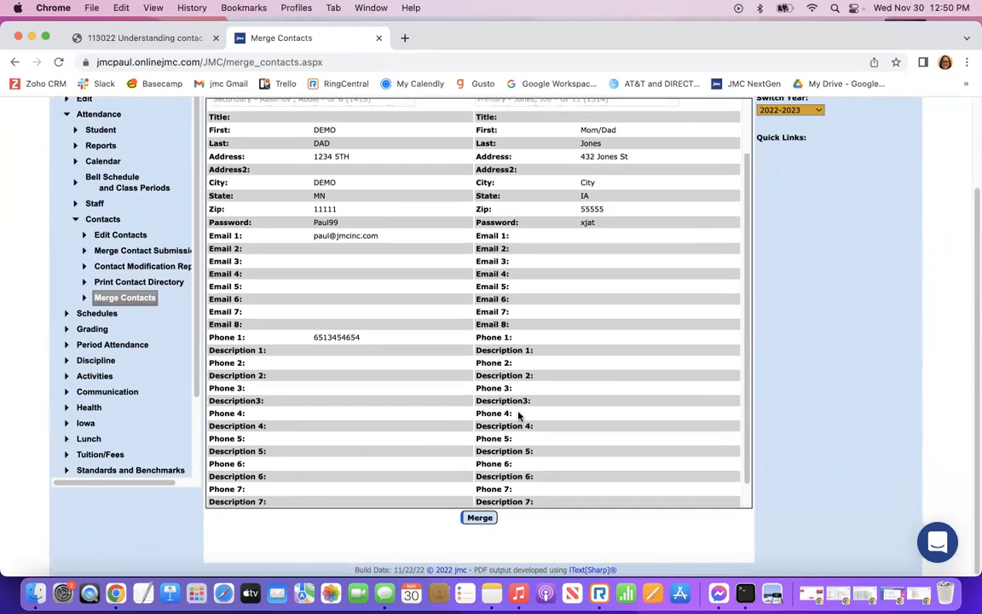
scroll(668, 412, down, 3)
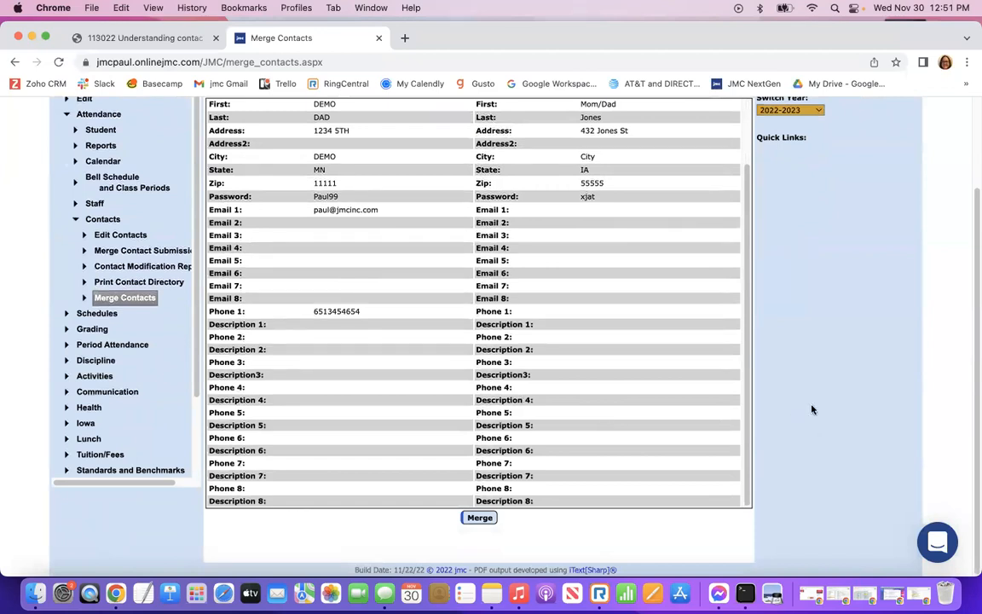
scroll(831, 403, up, 2)
scroll(839, 402, up, 2)
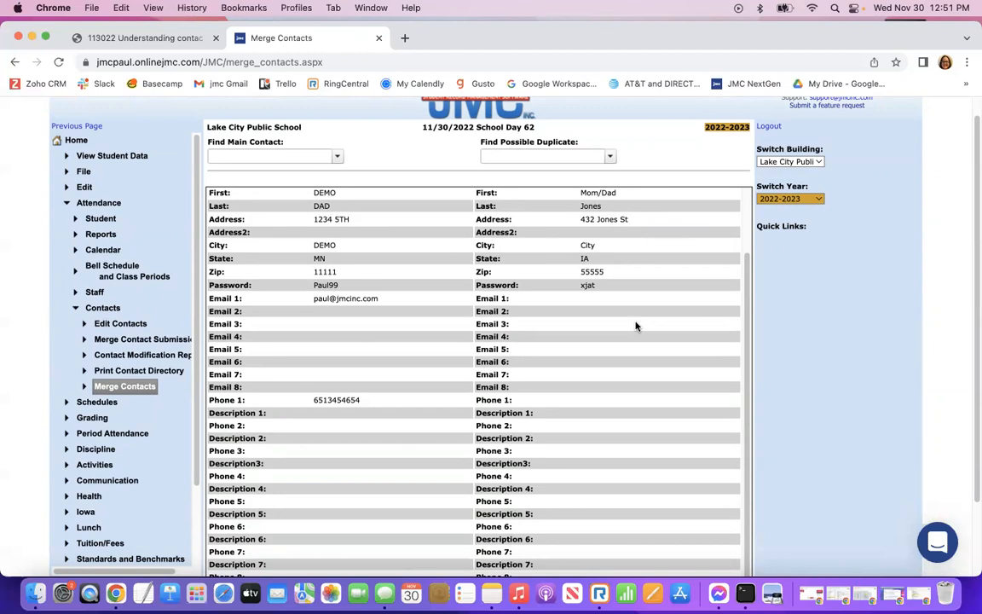
Search 'mom' and select a Mom and Dad contact as the main contact.
click(230, 156)
text(mom)
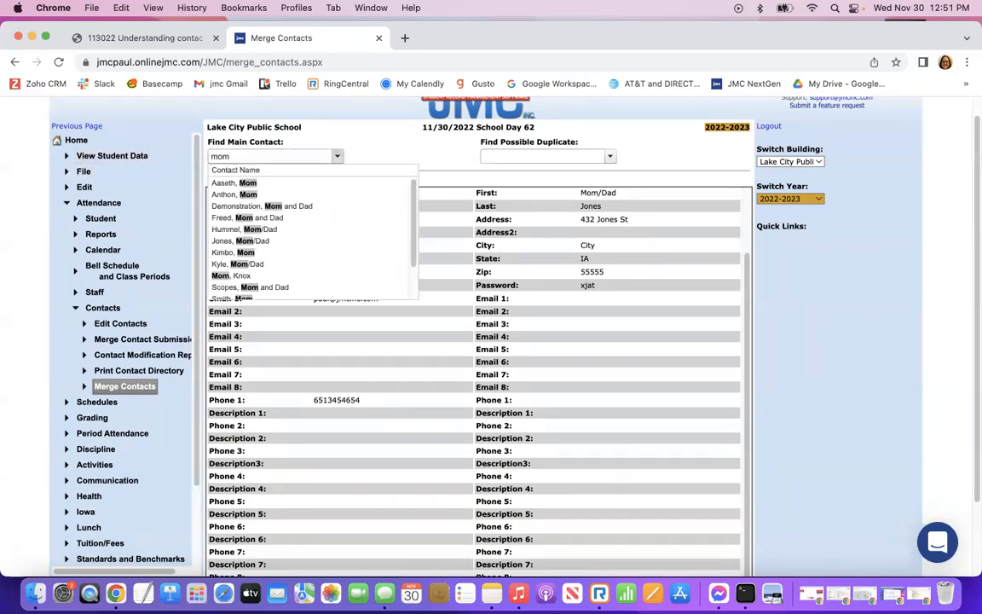
click(256, 287)
Search 'dad', select DEMO DAD as the possible duplicate, and review its linked students.
click(542, 152)
text(dad)
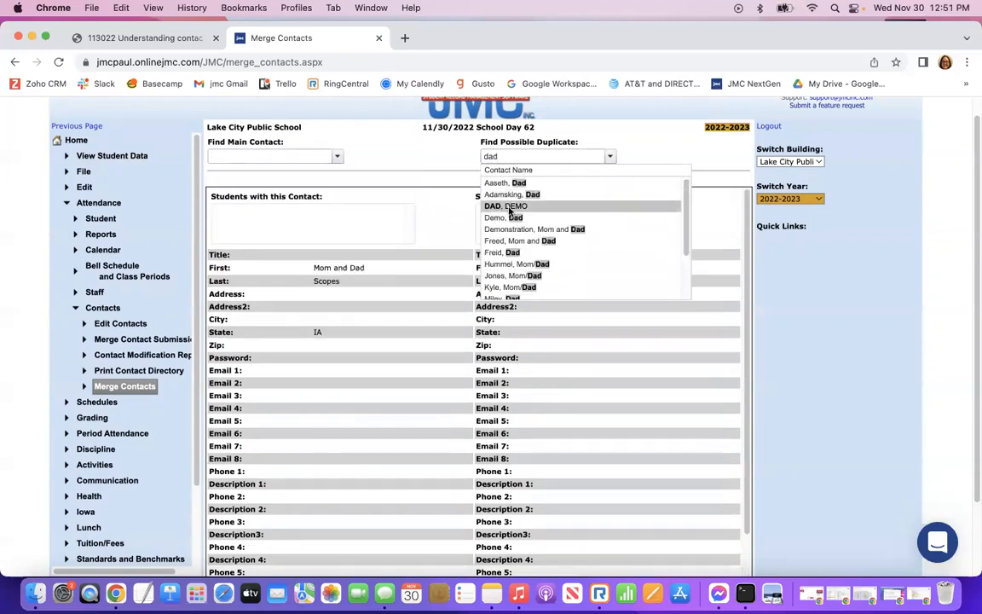
click(509, 207)
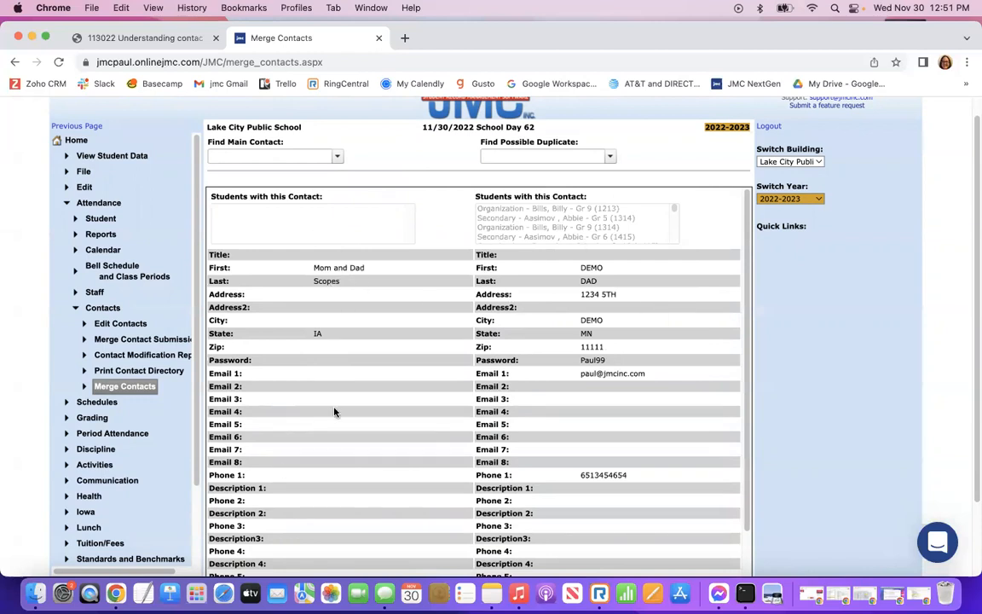
scroll(601, 375, down, 2)
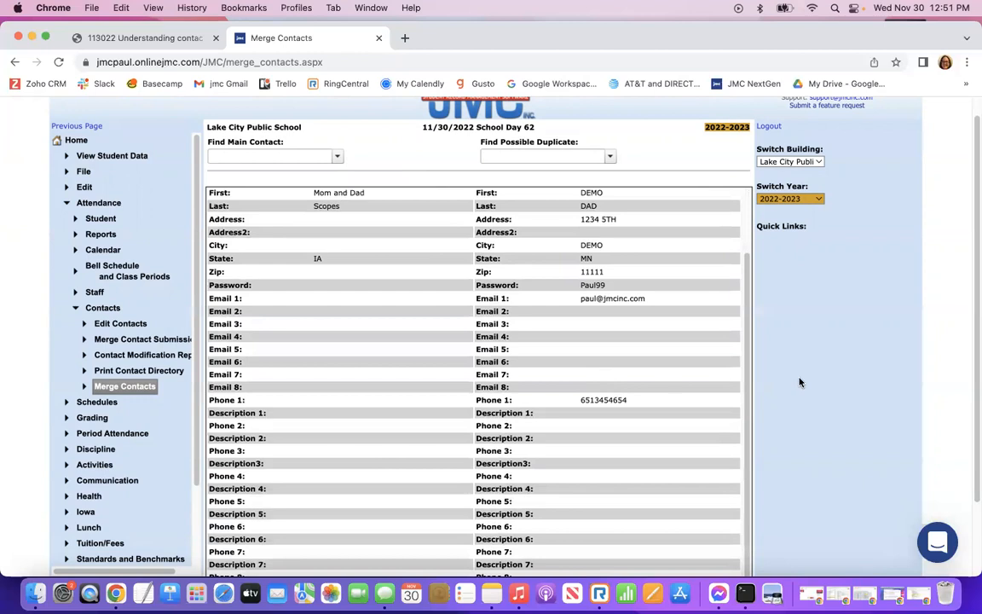
scroll(799, 383, down, 2)
scroll(799, 384, down, 1)
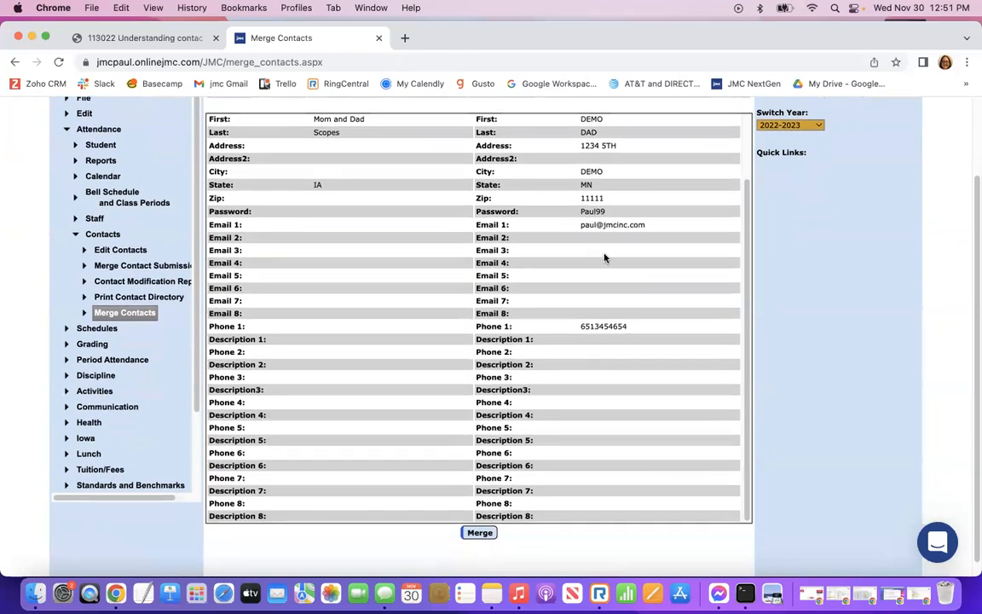
scroll(604, 258, up, 2)
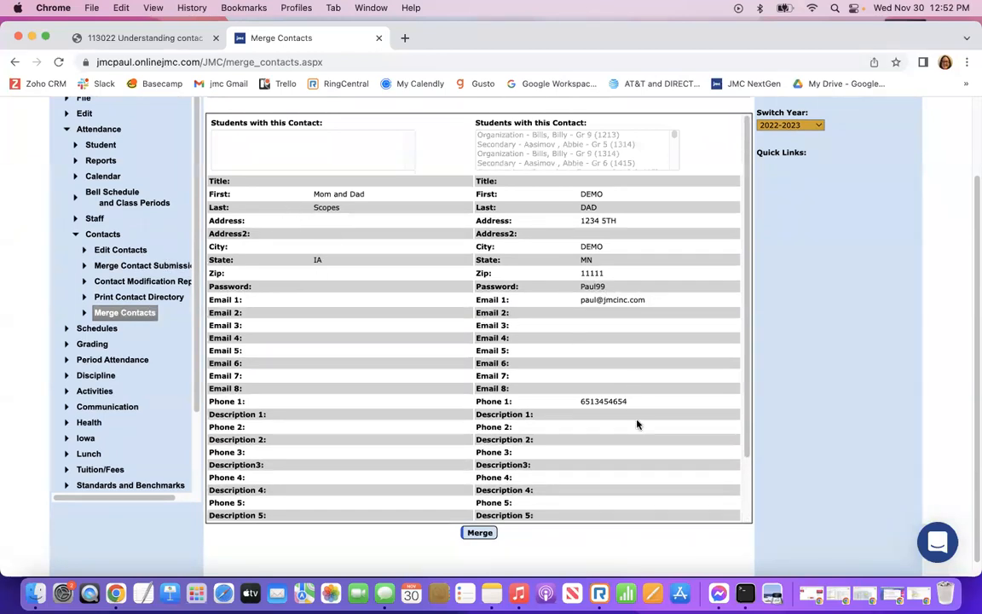
scroll(281, 383, up, 3)
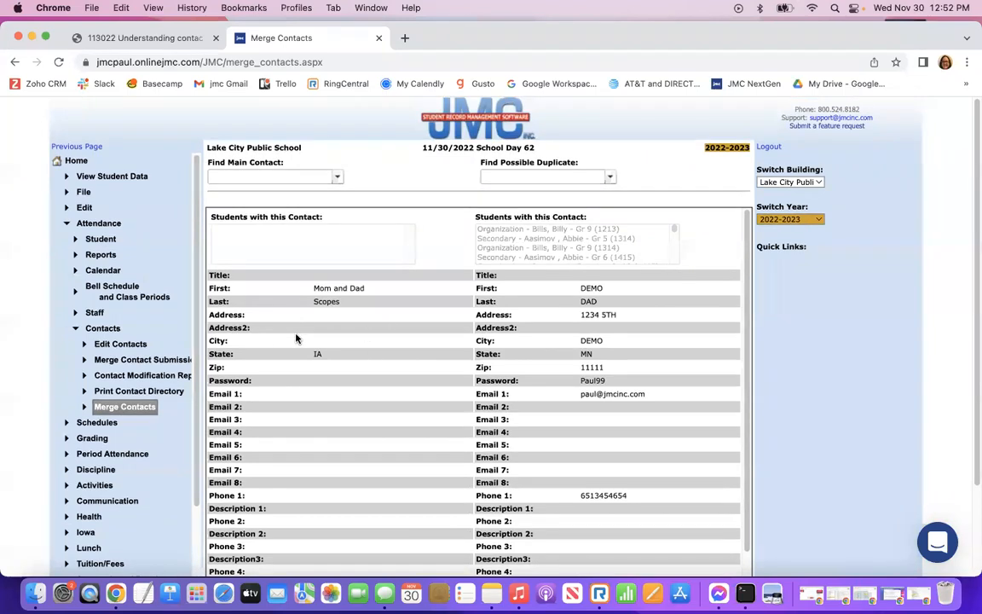
Open the student's data and view the Lunch contact.
click(86, 176)
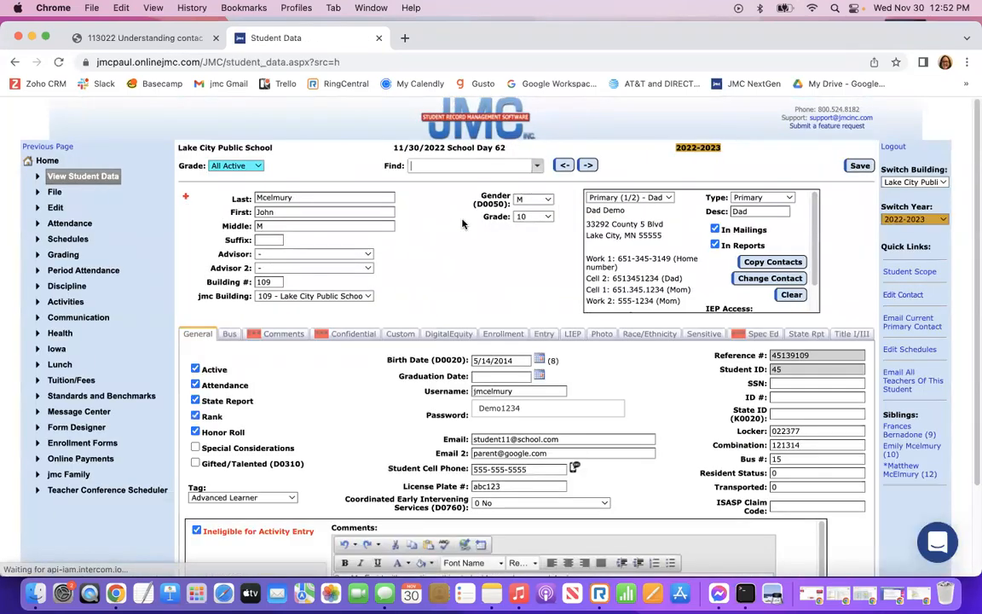
click(669, 197)
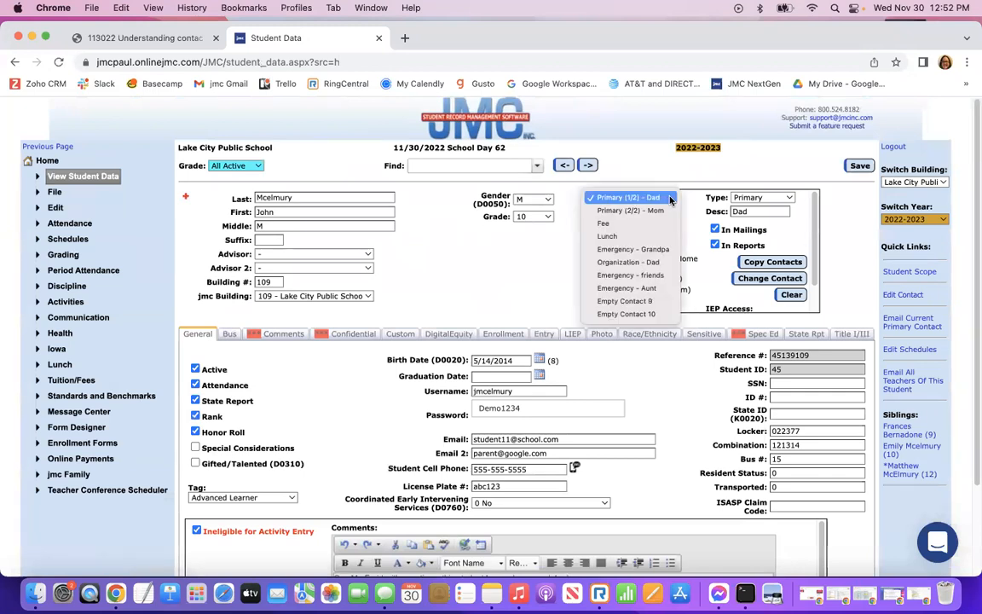
click(607, 238)
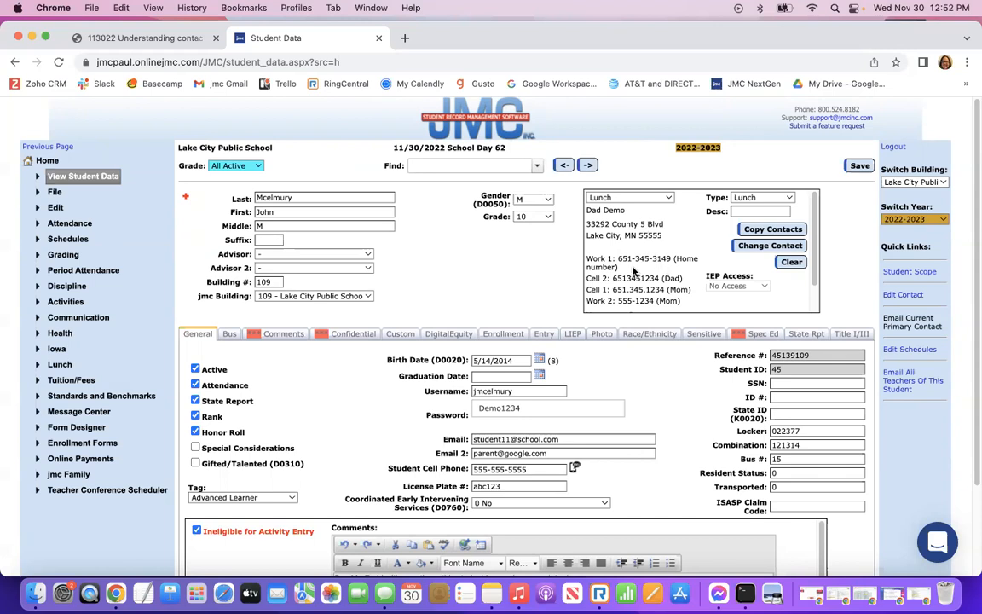
View the Fee contact, then go back to the contacts slide deck.
click(671, 199)
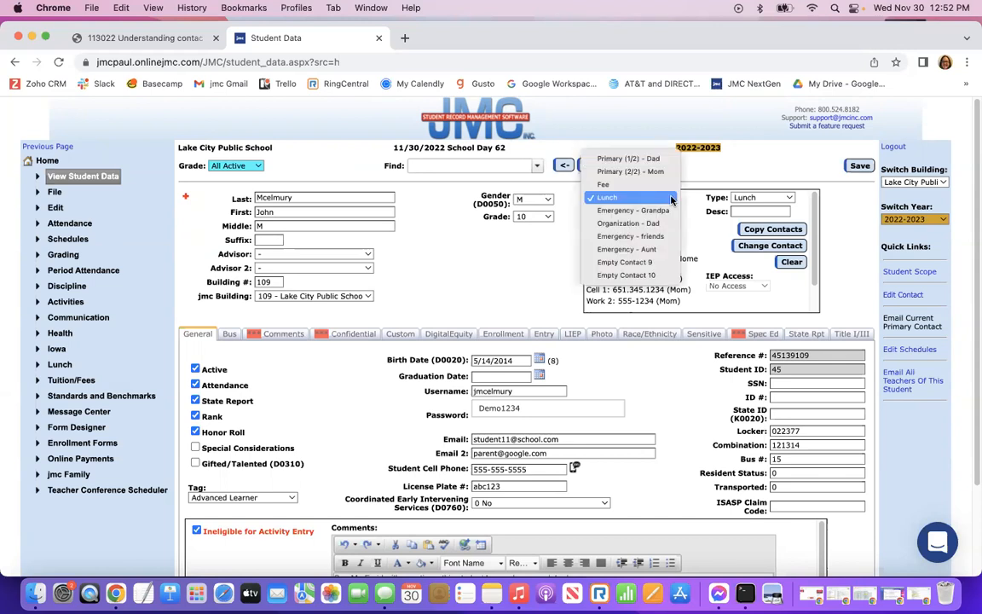
click(602, 184)
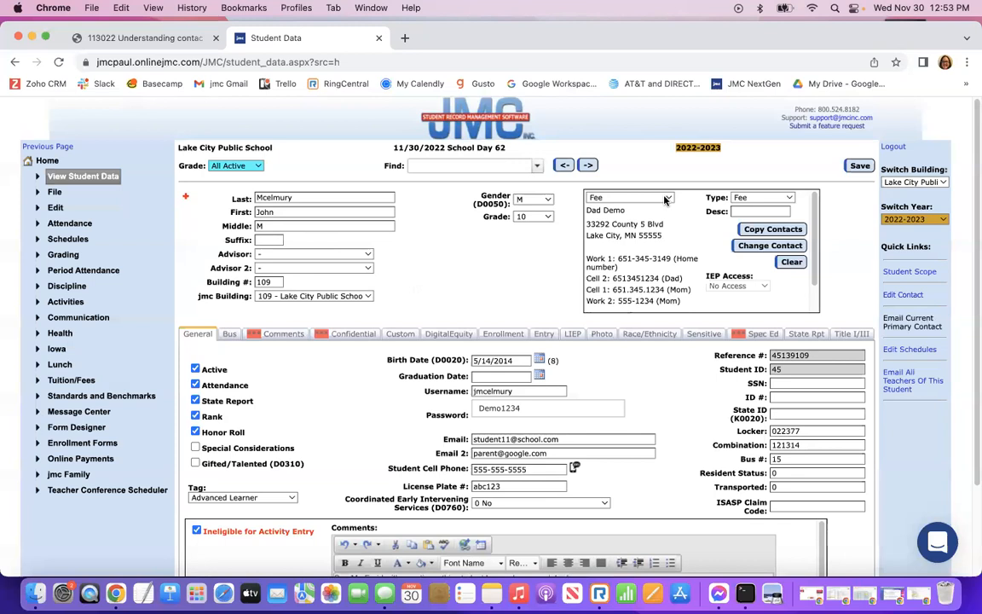
click(627, 197)
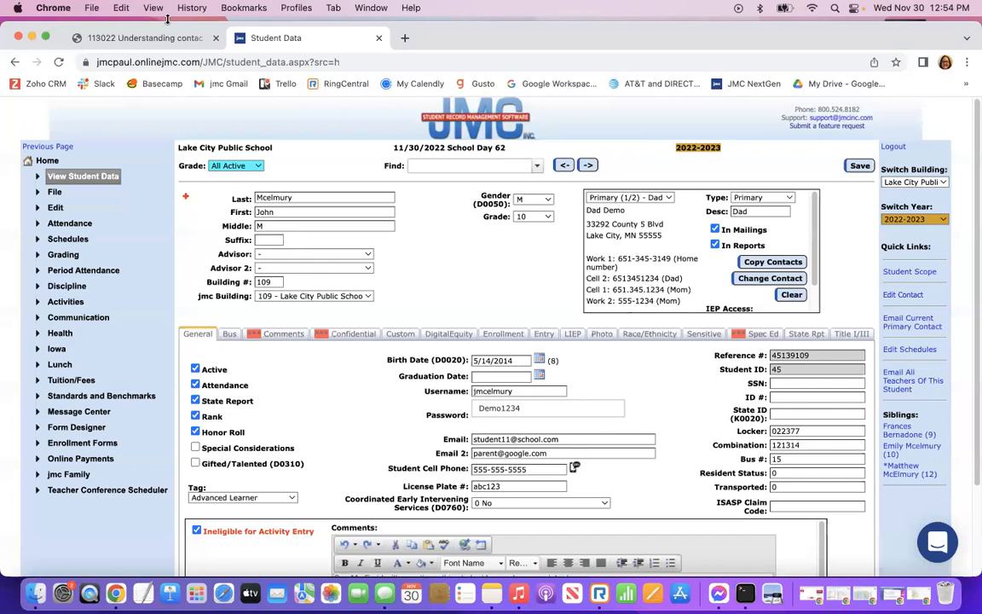
click(149, 38)
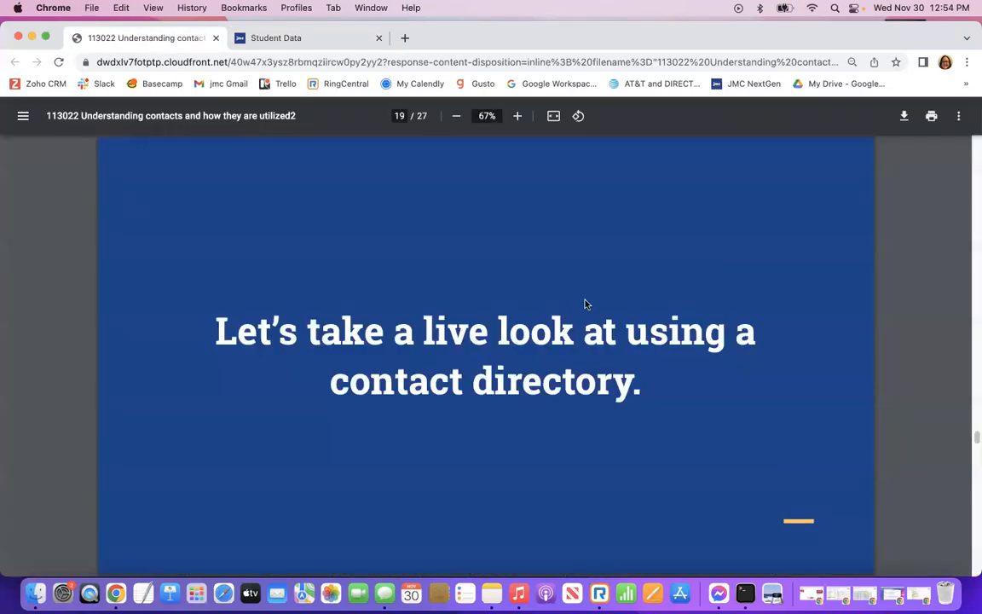
Present the deck full screen and advance two slides to 'jmc News and Upcoming Events!'.
click(958, 115)
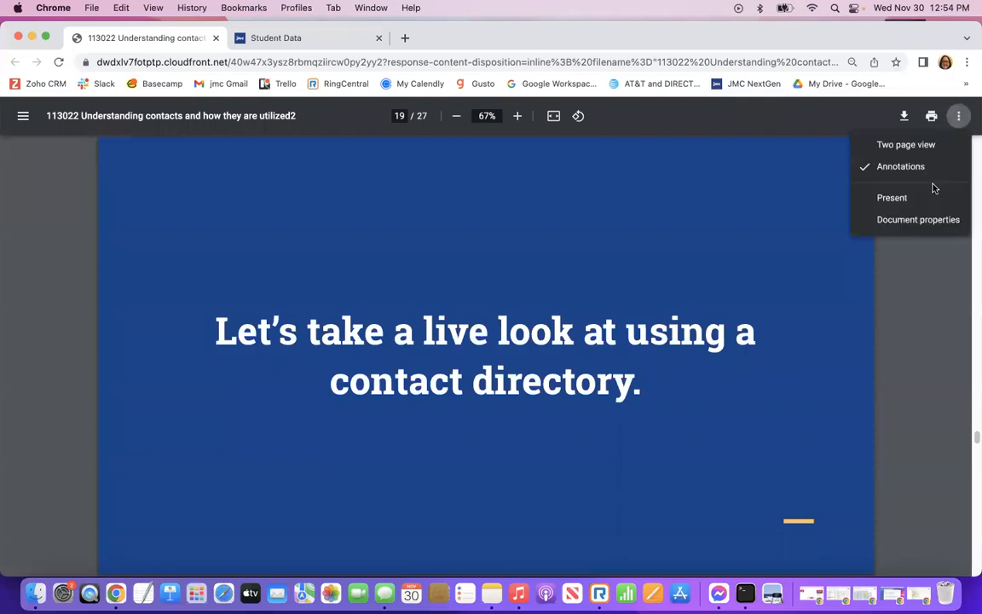
click(936, 195)
key(Right)
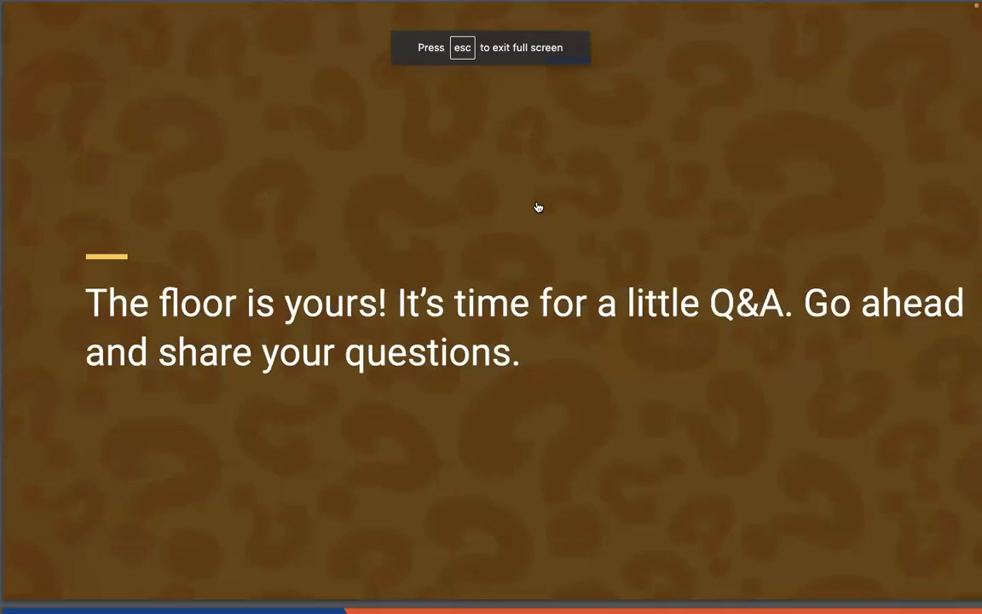
key(Right)
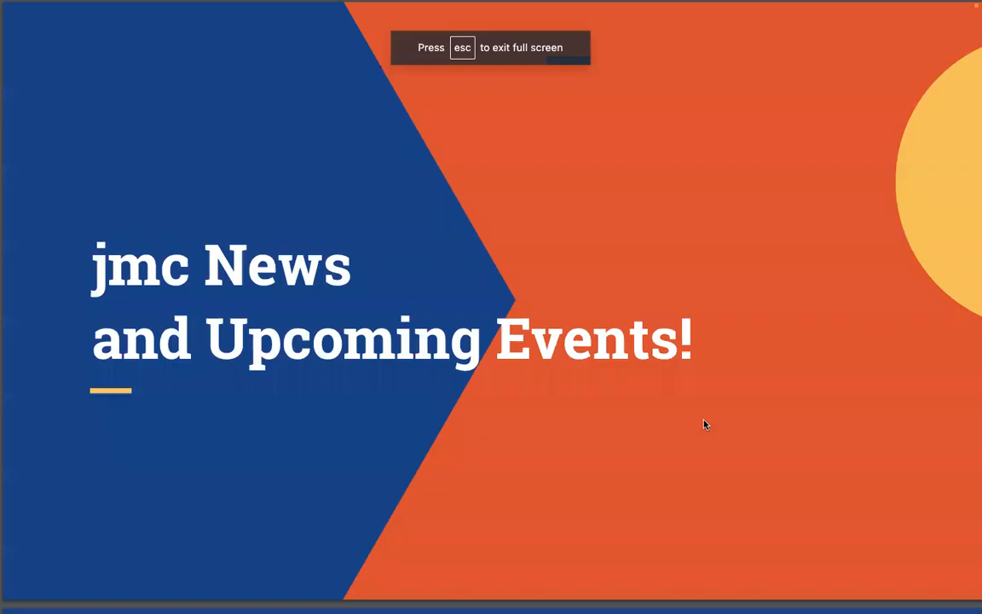